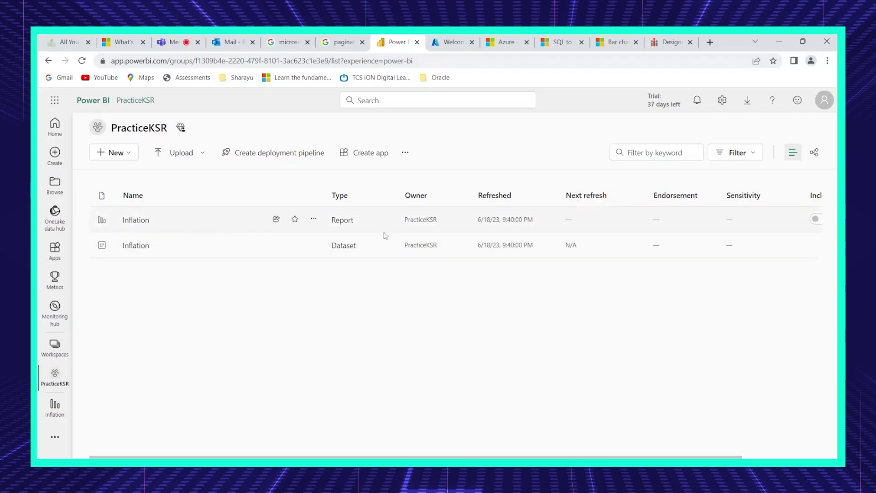
# Step: Open the Inflation report from the PracticeKSR workspace list
pyautogui.click(135, 220)
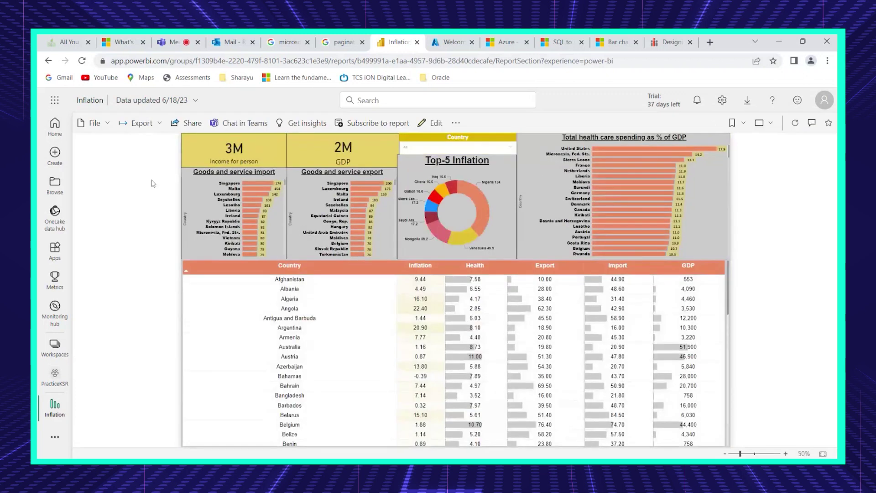
# Step: Export the Inflation report to PDF with Current Values and let Inflation.pdf download
pyautogui.click(135, 123)
pyautogui.moveTo(150, 161)
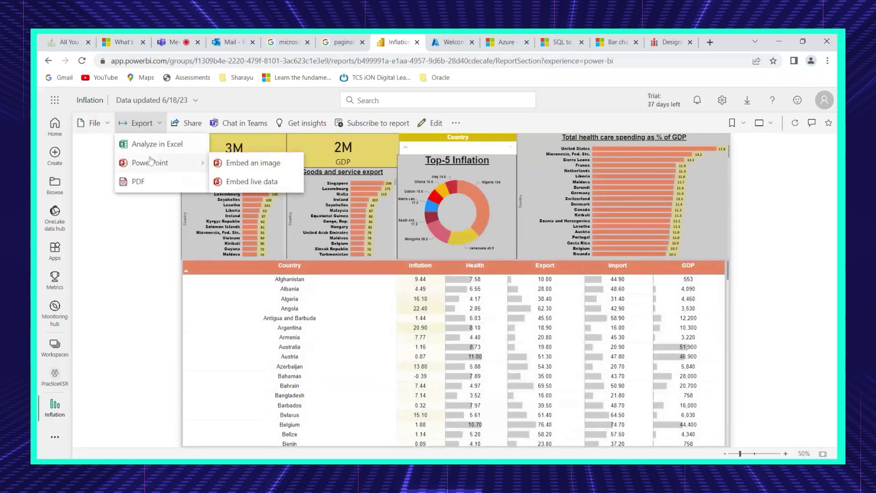
pyautogui.click(145, 183)
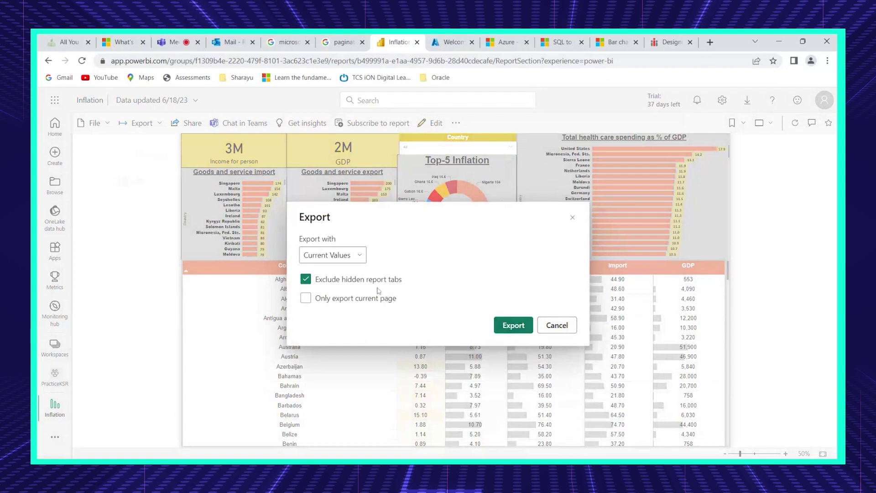
pyautogui.click(351, 256)
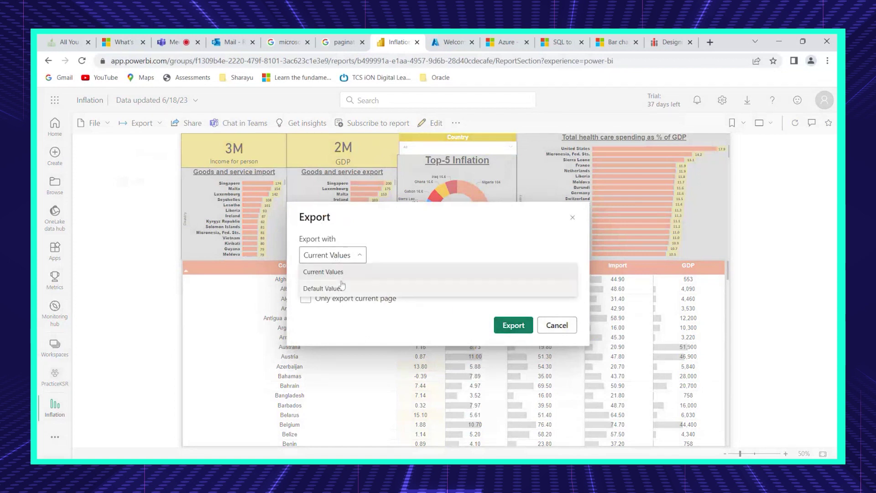
pyautogui.click(514, 331)
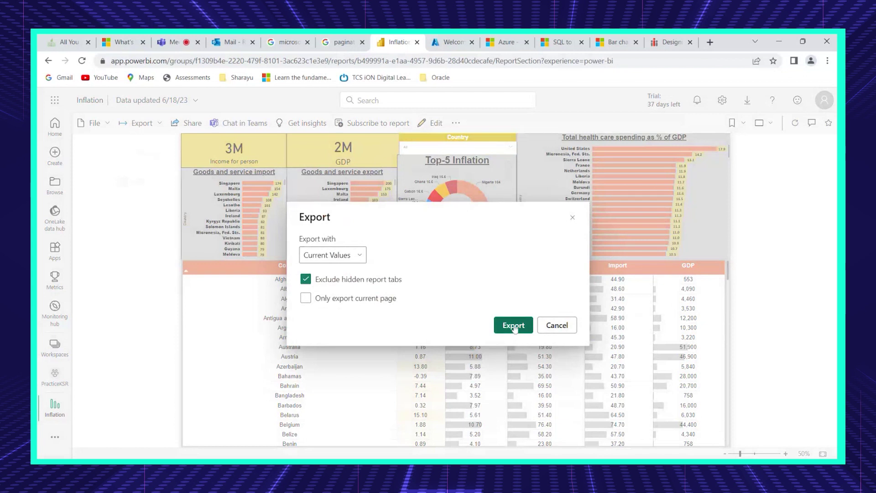
pyautogui.click(514, 325)
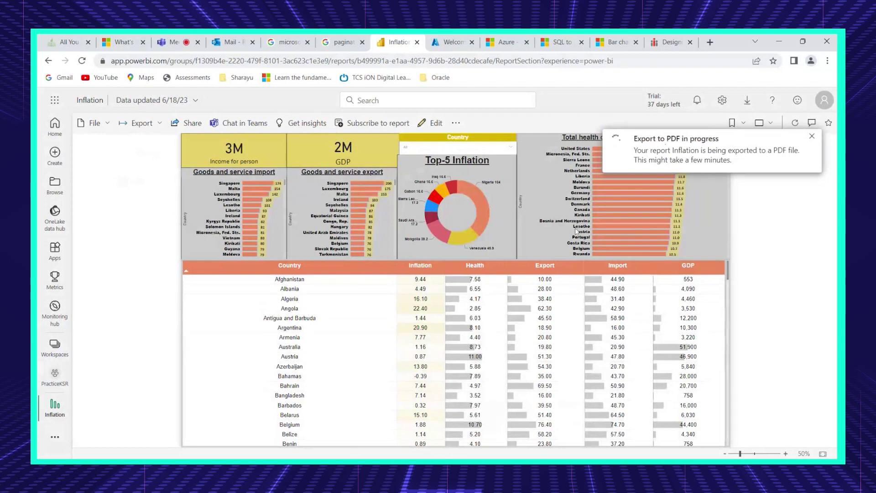
pyautogui.scroll(-5, 560, 228)
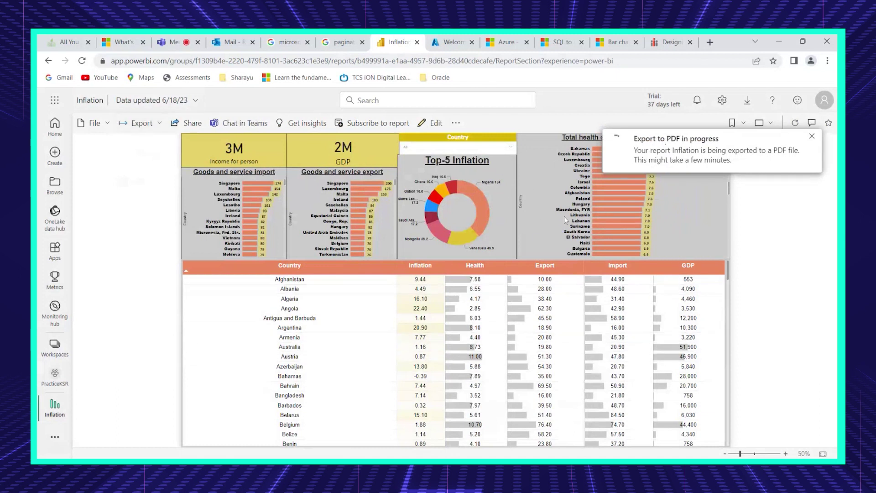
pyautogui.scroll(3, 655, 232)
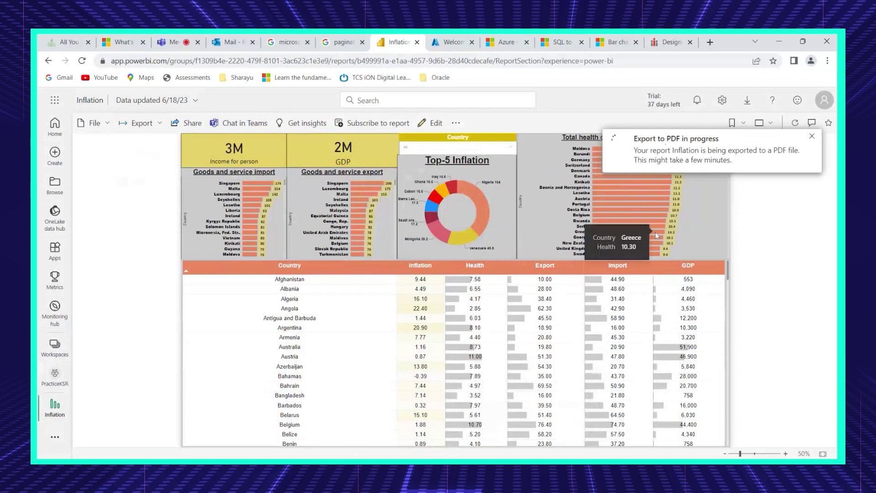
pyautogui.scroll(2, 655, 231)
pyautogui.scroll(-5, 695, 318)
pyautogui.scroll(-12, 694, 318)
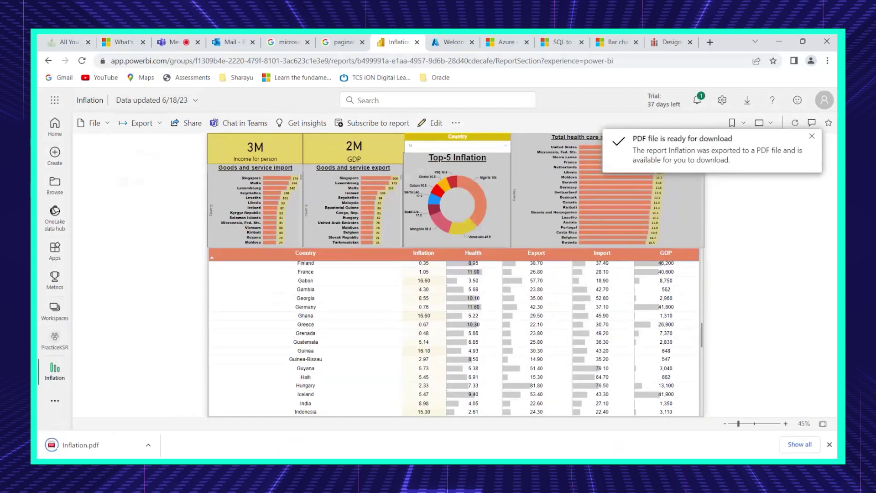
# Step: Open the downloaded Inflation.pdf and scroll through it
pyautogui.click(80, 445)
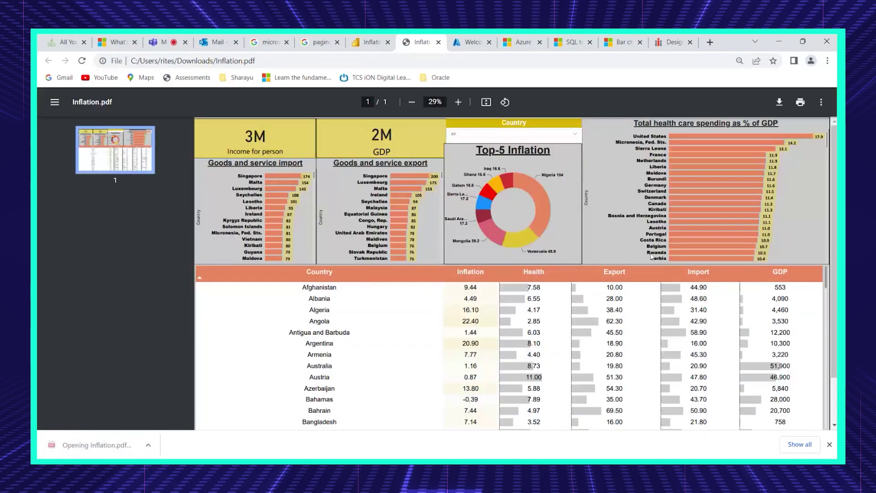
pyautogui.scroll(-1, 733, 199)
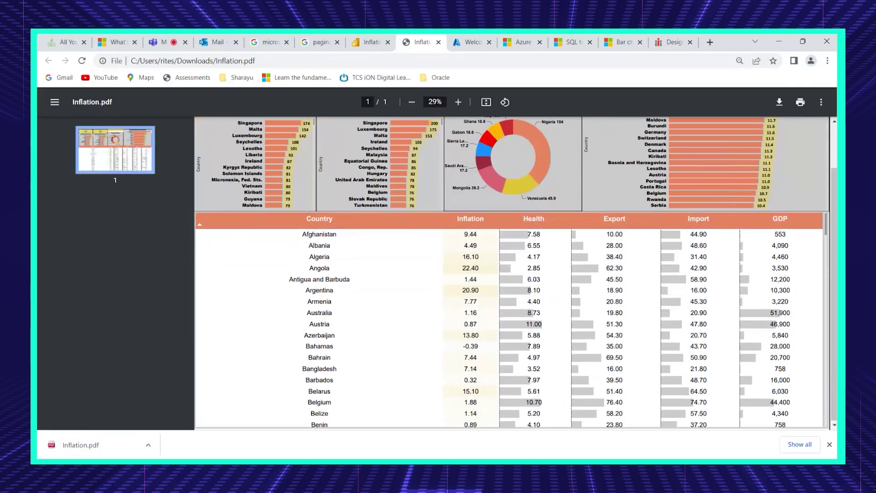
pyautogui.scroll(1, 651, 273)
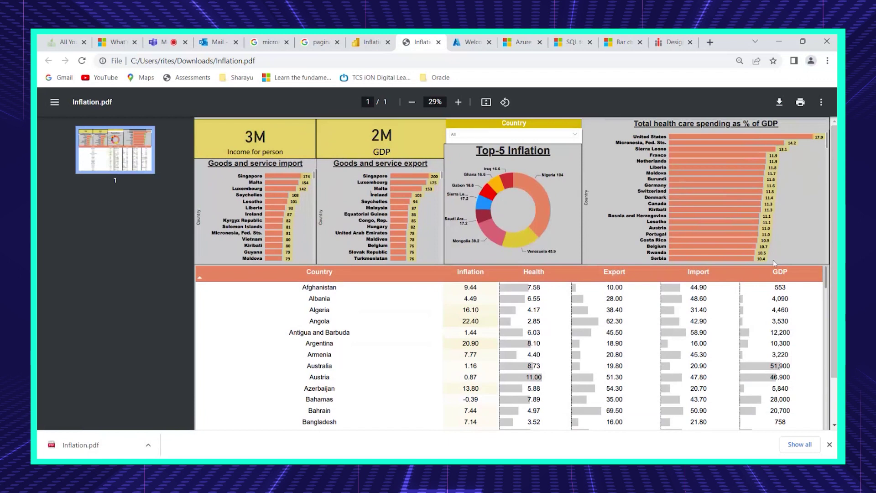
# Step: Return to the Power BI report and show its name and PracticeKSR workspace details
pyautogui.click(370, 42)
pyautogui.click(91, 124)
pyautogui.click(132, 106)
pyautogui.click(168, 103)
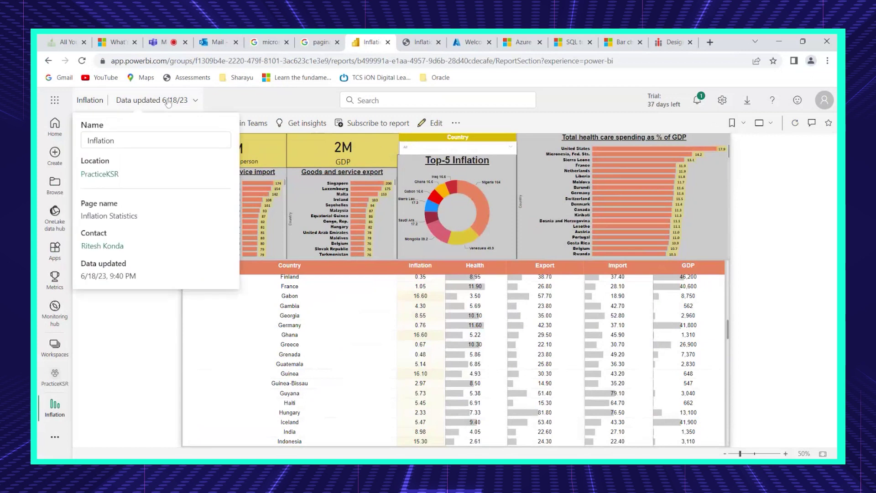
# Step: From the PracticeKSR workspace, create a paginated report on the Inflation dataset
pyautogui.click(99, 175)
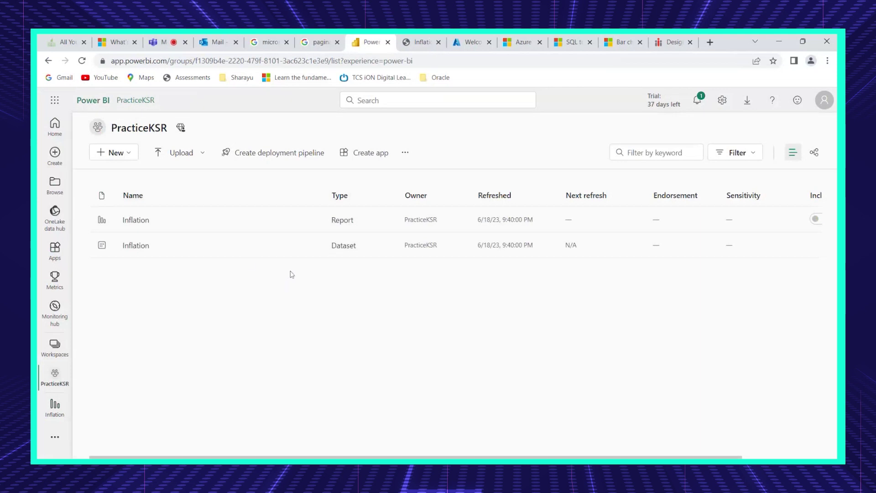
pyautogui.moveTo(315, 246)
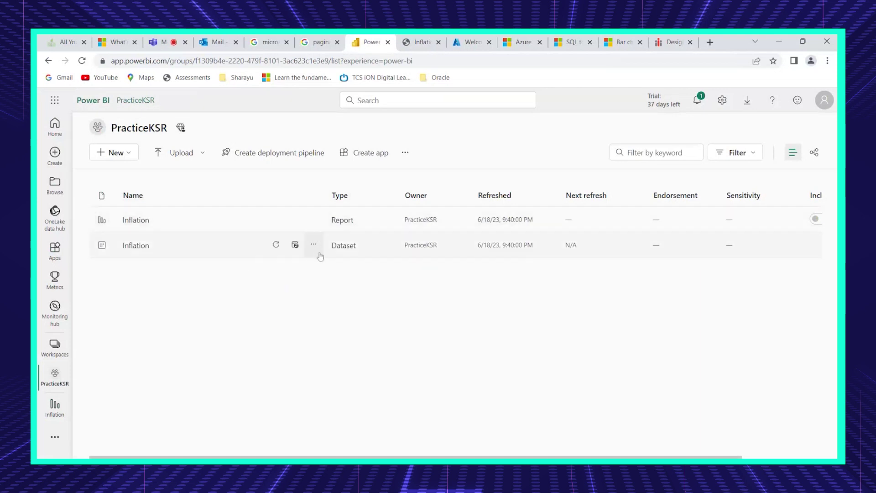
pyautogui.click(317, 253)
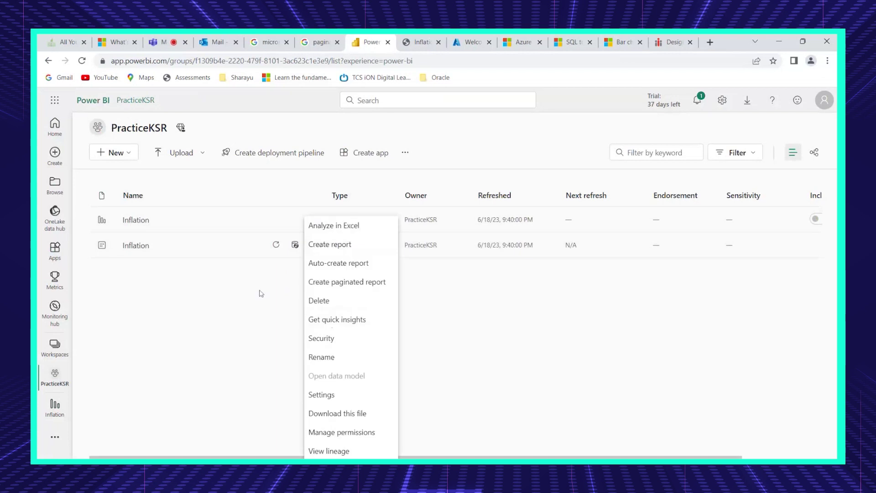
pyautogui.click(347, 283)
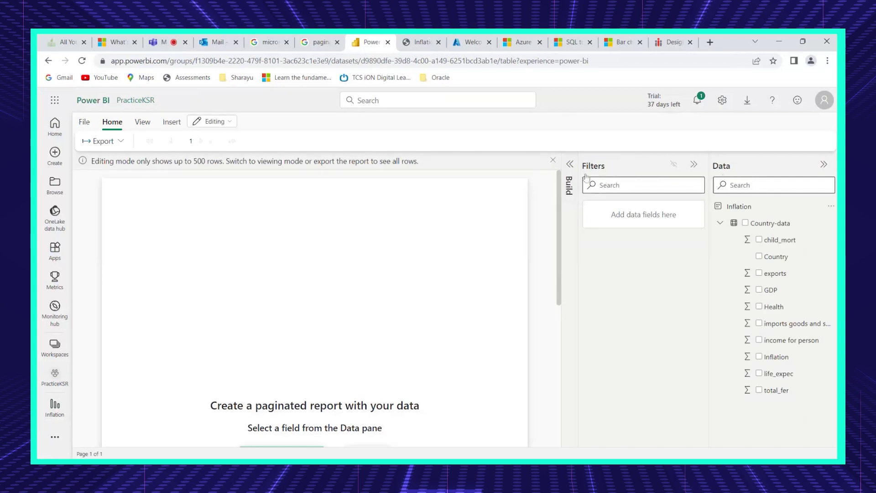
# Step: Add Country, GDP, Inflation, life_expec and income for person fields as table columns
pyautogui.click(569, 185)
pyautogui.click(489, 197)
pyautogui.click(562, 164)
pyautogui.click(759, 256)
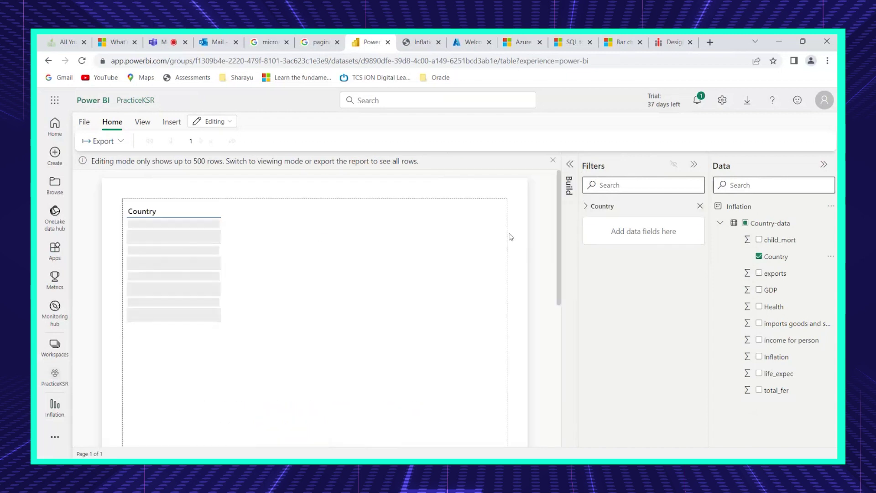
pyautogui.click(759, 289)
pyautogui.click(758, 356)
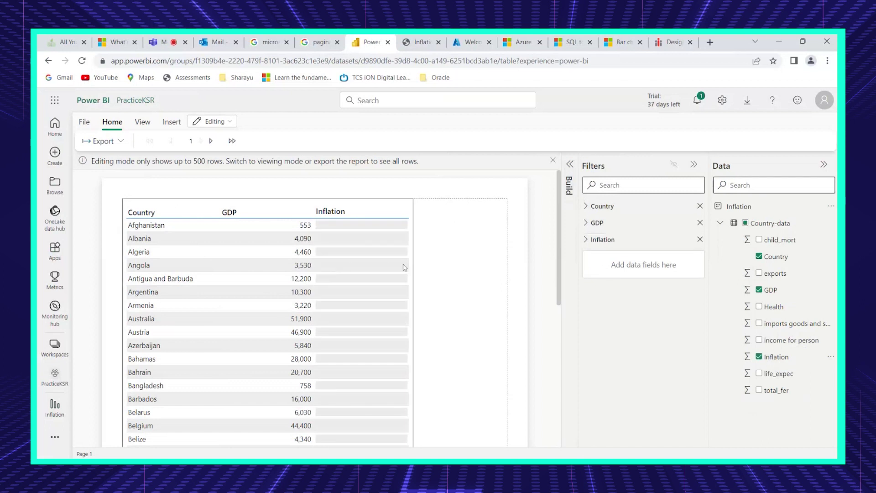
pyautogui.click(758, 373)
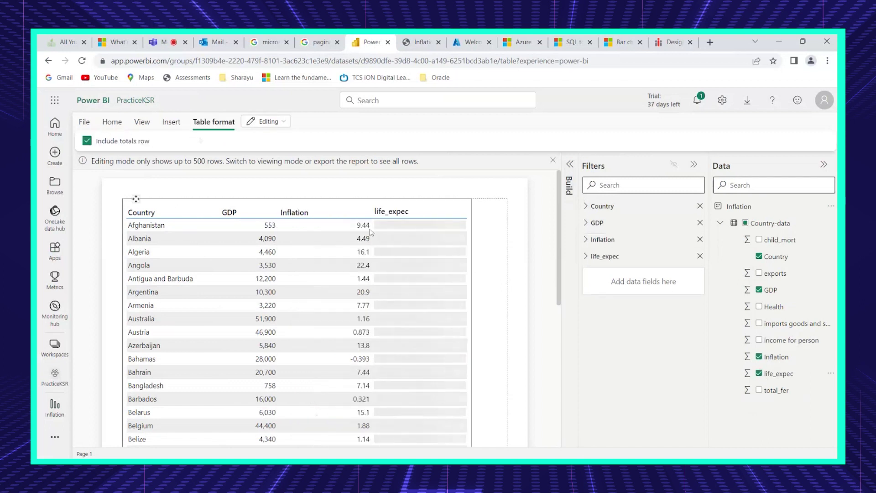
pyautogui.click(780, 342)
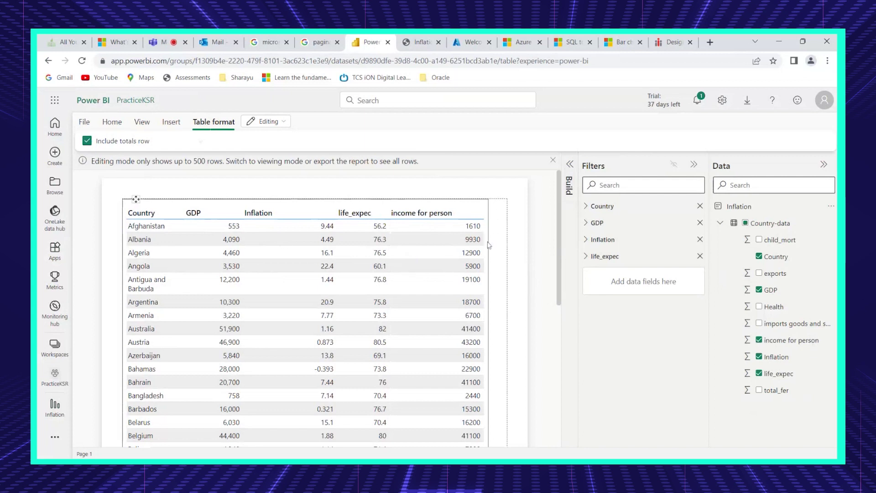
# Step: Scroll through the country table and deselect the table visual
pyautogui.scroll(-5, 488, 245)
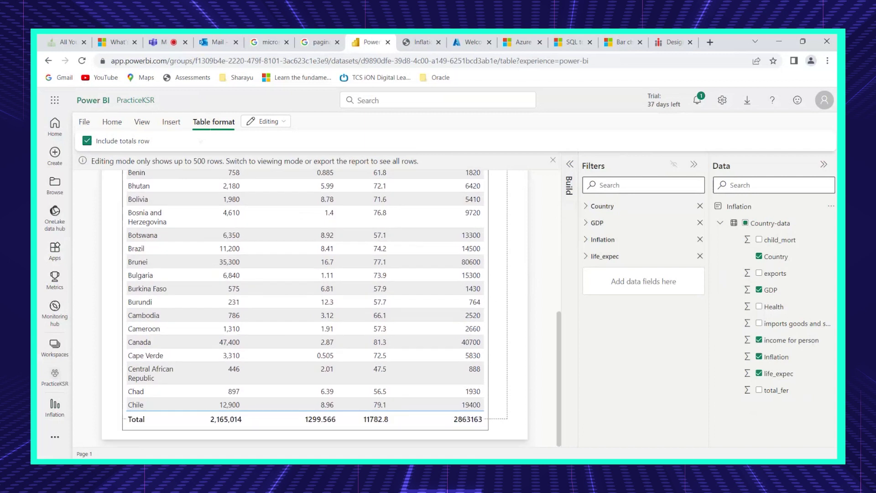
pyautogui.scroll(5, 484, 414)
pyautogui.scroll(-5, 485, 414)
pyautogui.scroll(5, 500, 418)
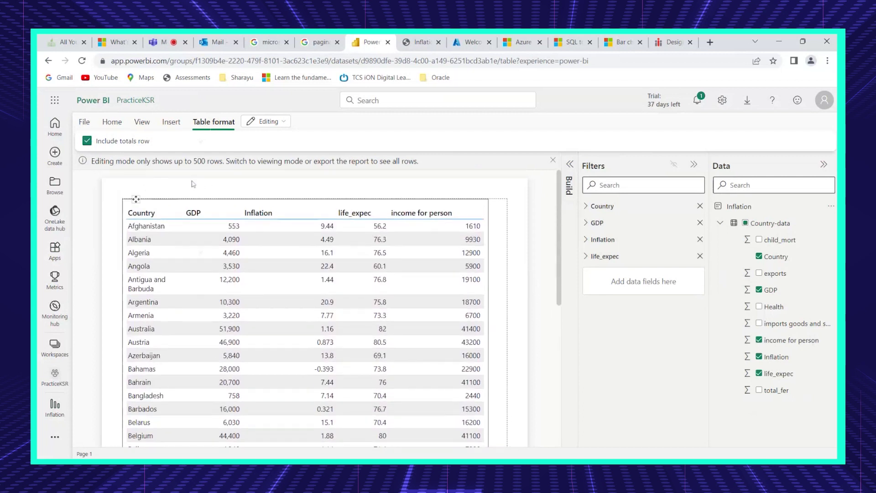
pyautogui.click(142, 122)
pyautogui.click(112, 121)
pyautogui.scroll(-10, 304, 274)
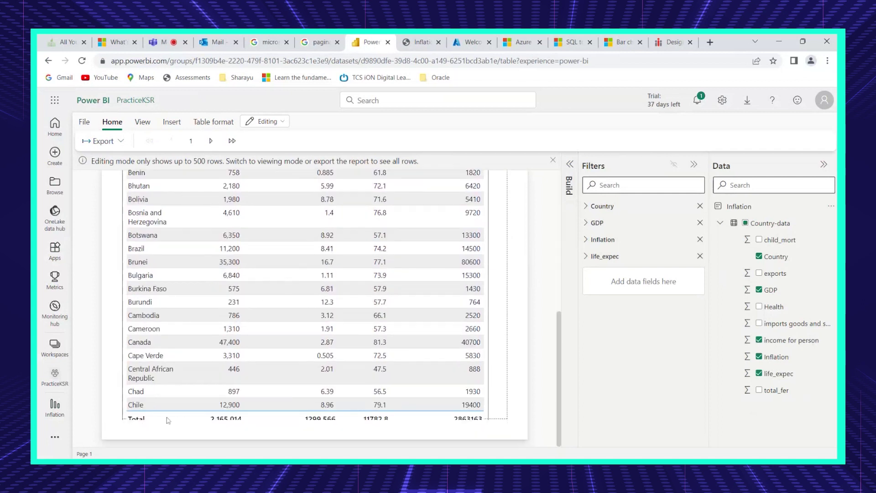
pyautogui.scroll(10, 259, 202)
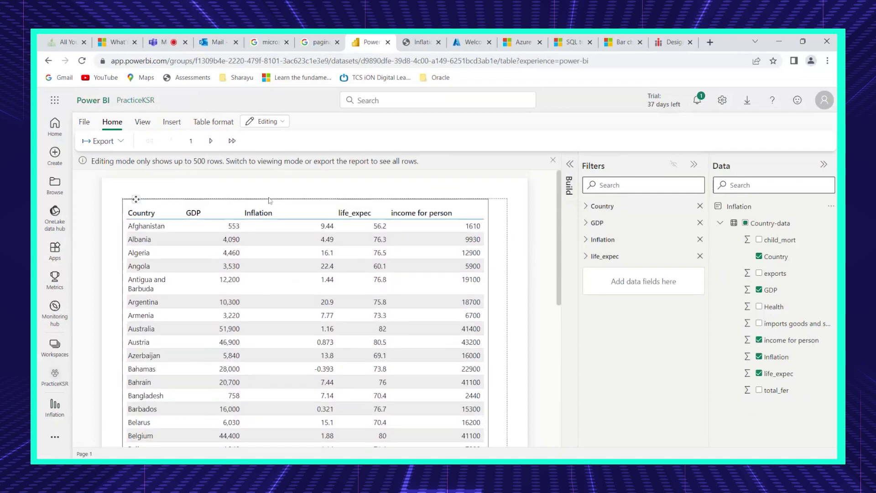
pyautogui.click(276, 189)
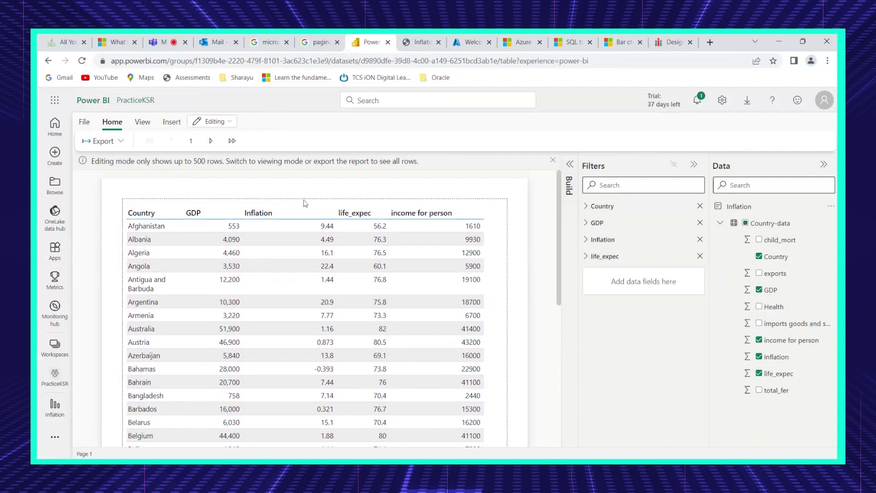
pyautogui.scroll(-10, 304, 203)
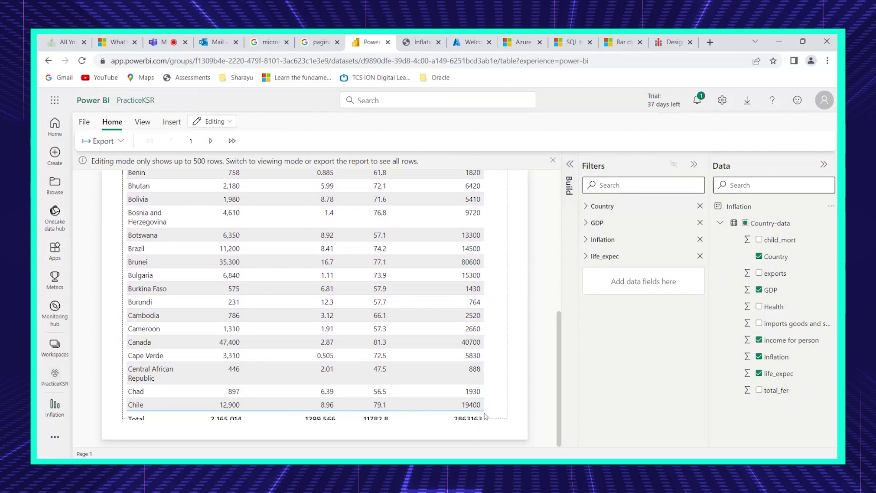
pyautogui.scroll(-10, 196, 245)
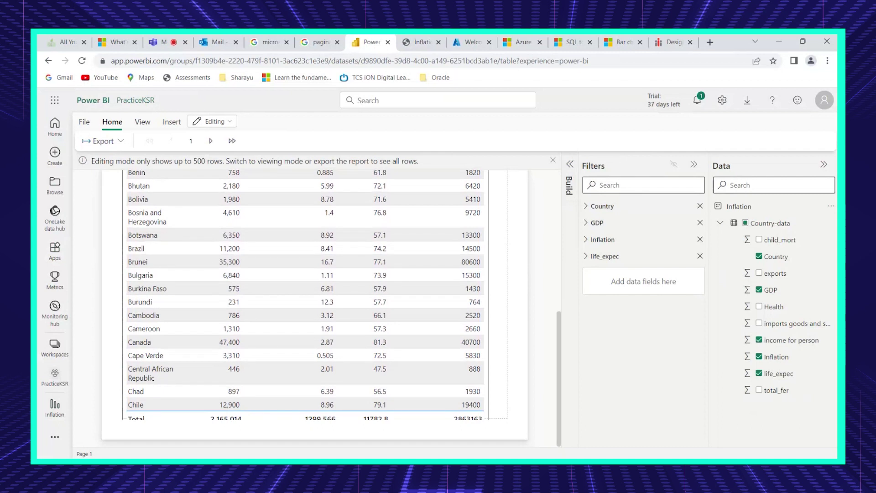
pyautogui.scroll(10, 156, 401)
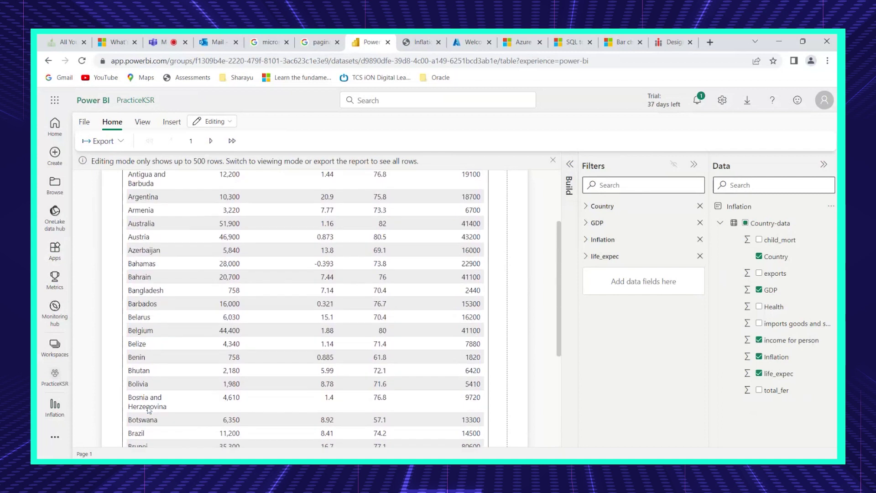
# Step: Jump to the last page (5), then step back through pages 4, 3 and 2 to page 1
pyautogui.click(232, 141)
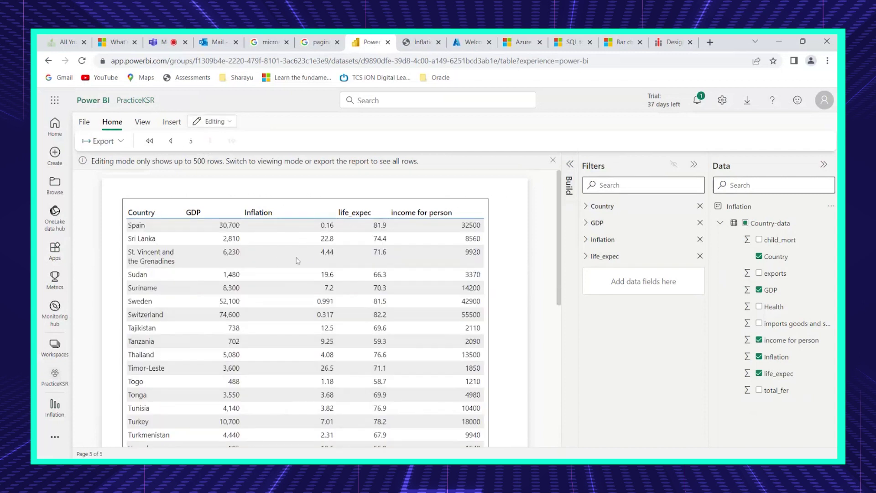
pyautogui.scroll(-5, 254, 195)
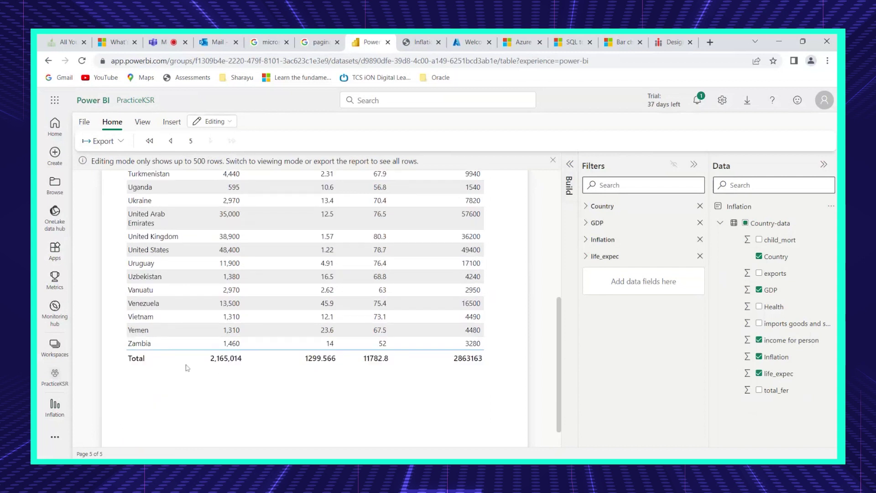
pyautogui.scroll(4, 301, 274)
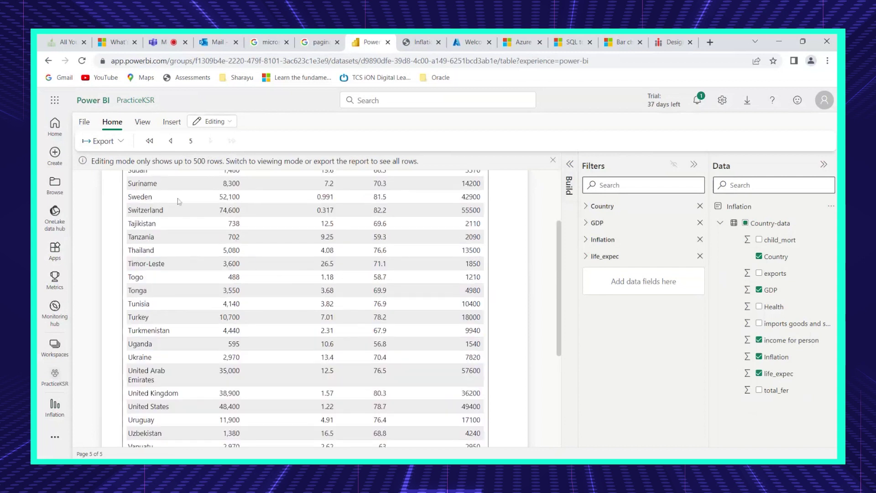
pyautogui.click(171, 141)
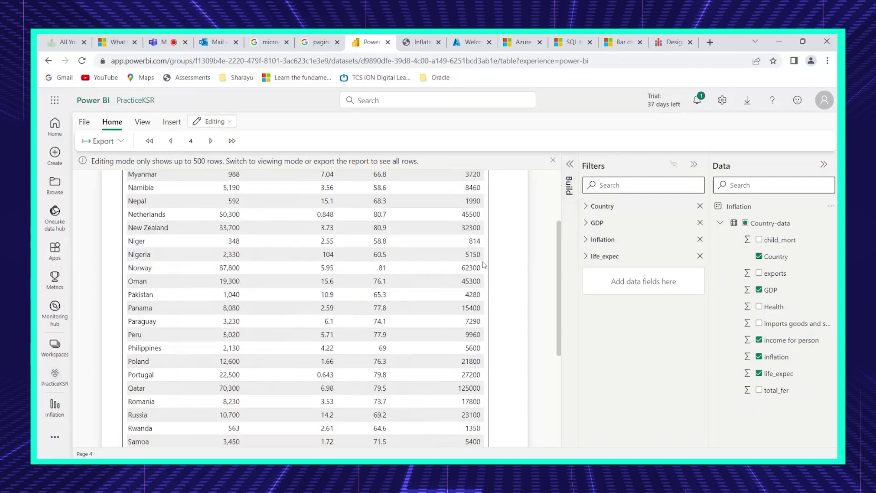
pyautogui.scroll(-5, 497, 273)
pyautogui.scroll(6, 504, 277)
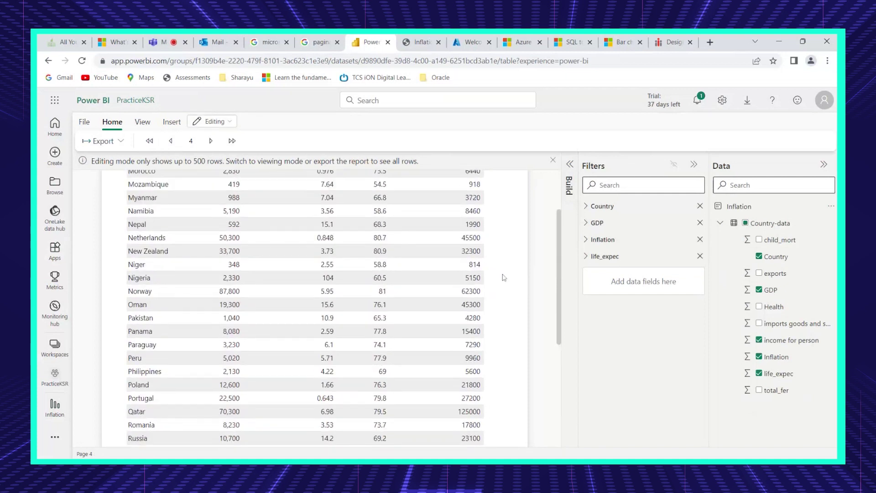
pyautogui.scroll(2, 504, 277)
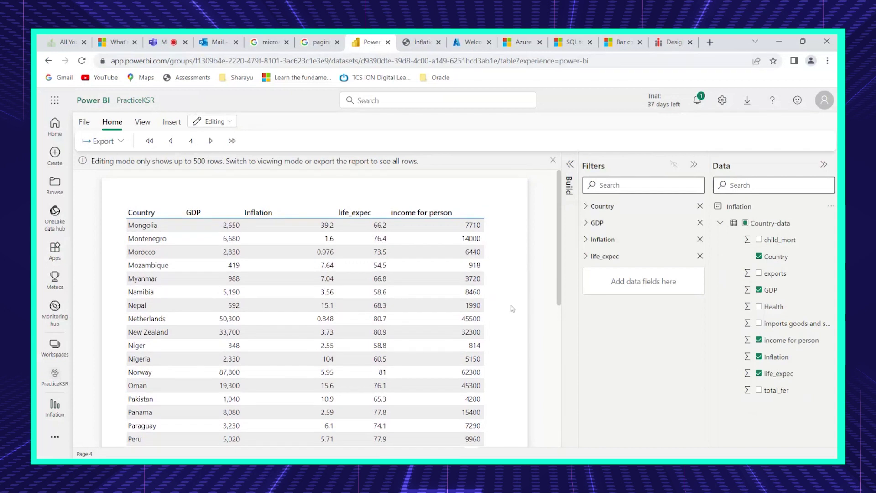
pyautogui.scroll(-2, 425, 278)
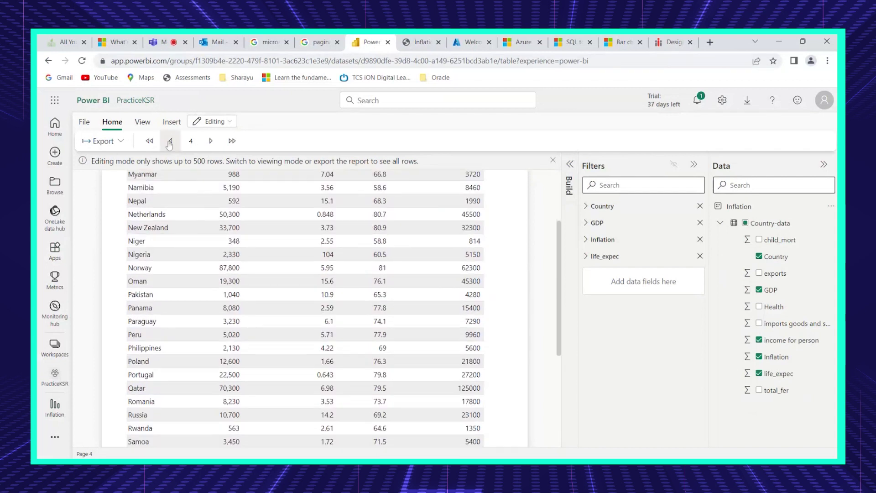
pyautogui.click(170, 141)
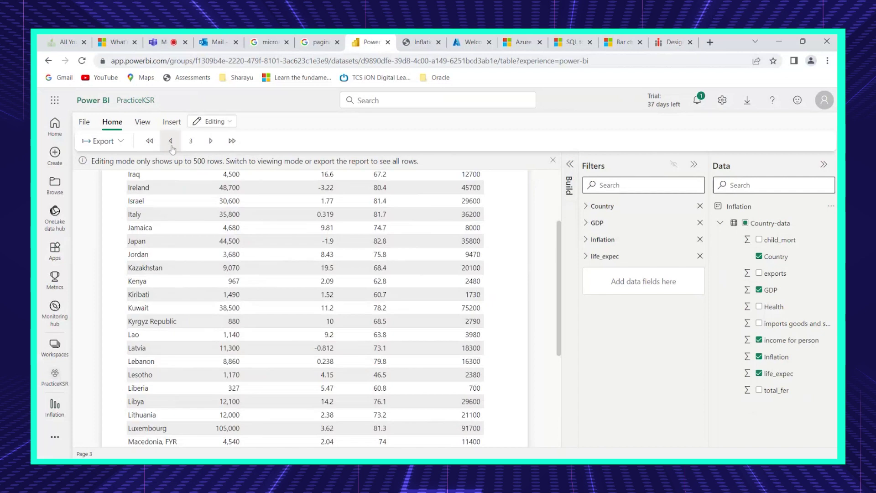
pyautogui.click(171, 141)
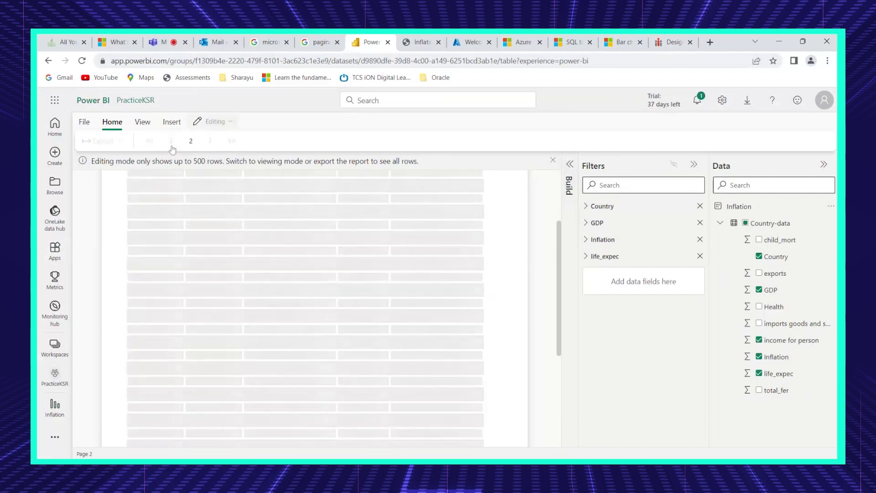
pyautogui.click(171, 141)
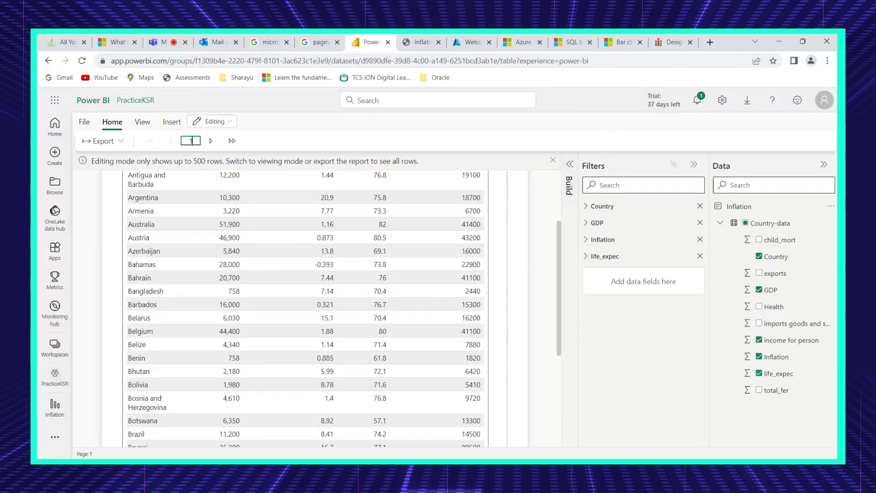
pyautogui.scroll(-4, 404, 274)
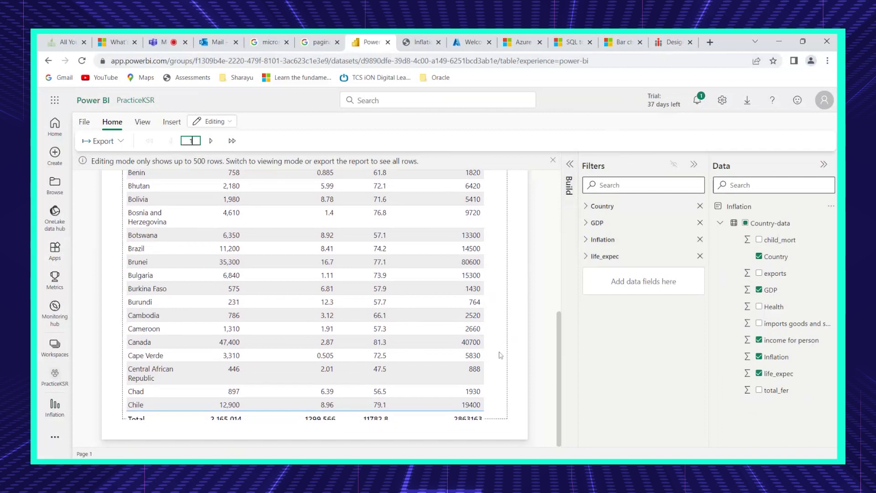
pyautogui.scroll(5, 500, 355)
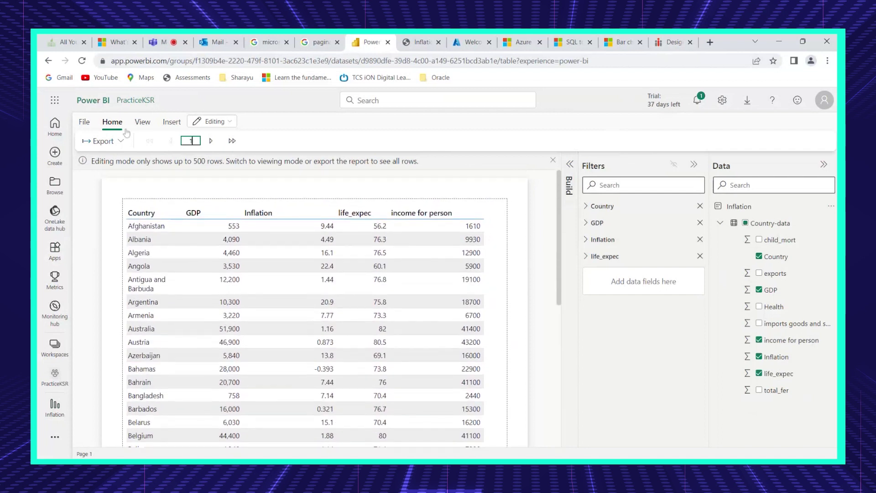
pyautogui.click(142, 123)
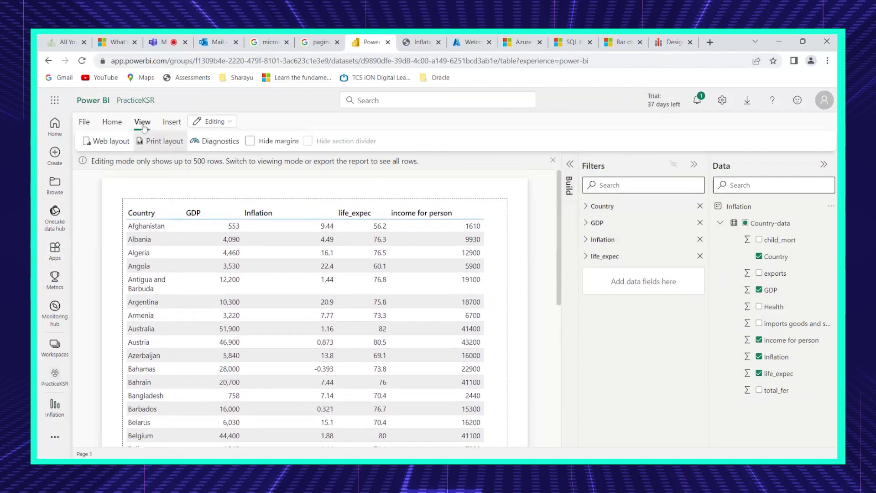
# Step: Switch the report between web and print layout, ending in web layout
pyautogui.click(88, 142)
pyautogui.scroll(-5, 384, 288)
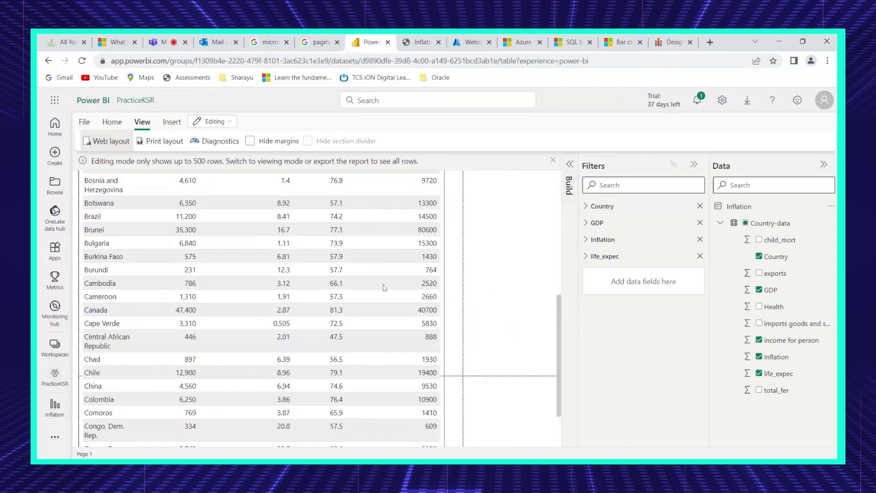
pyautogui.click(164, 141)
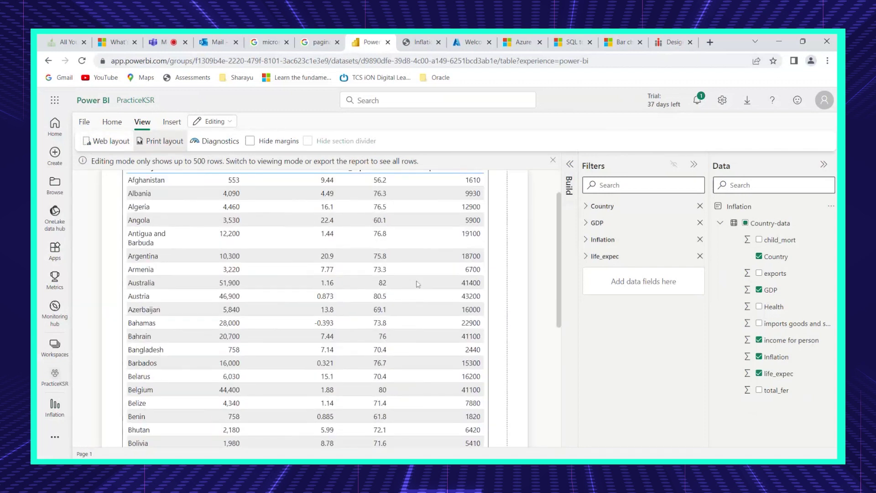
pyautogui.click(109, 141)
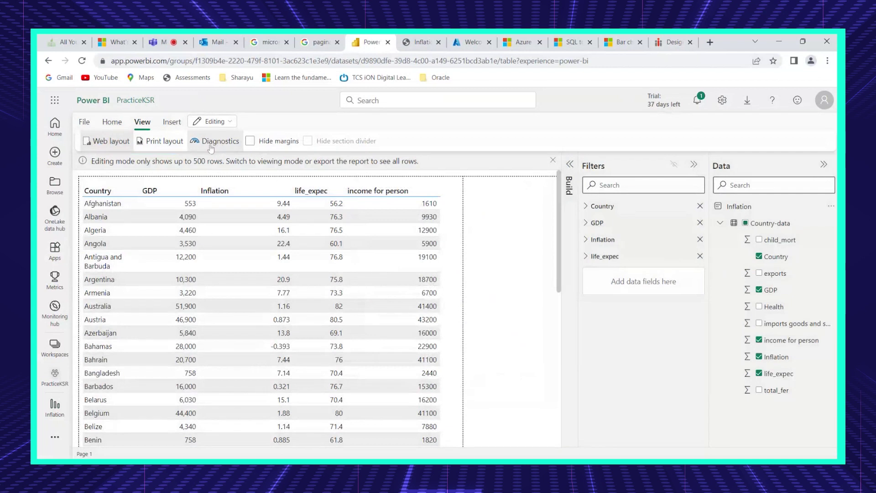
# Step: Check the report diagnostics (168 rows, 69 ms data retrieval) and close the dialog
pyautogui.click(215, 141)
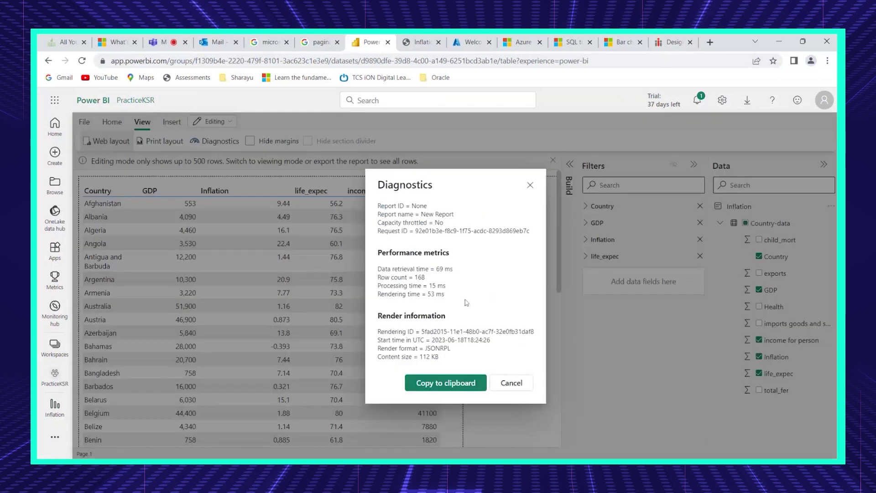
pyautogui.click(510, 382)
pyautogui.click(171, 121)
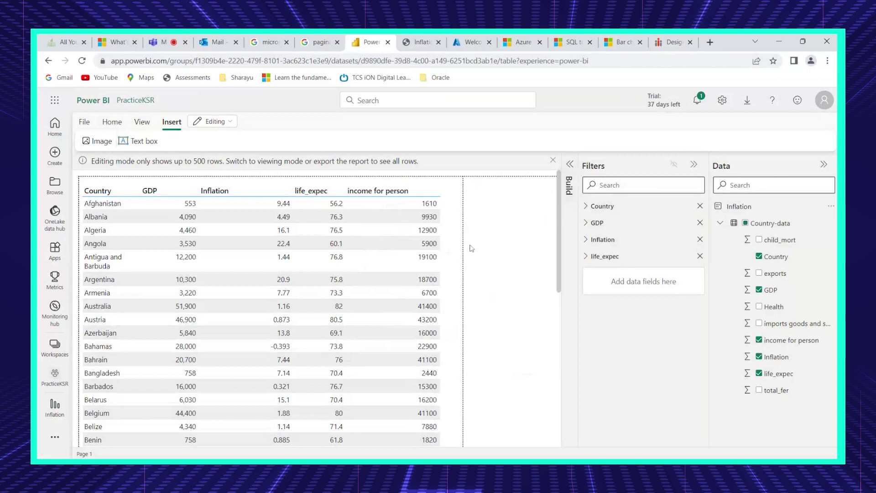
# Step: Scroll through the table and reveal the Save, Print and Download Report file actions
pyautogui.scroll(-6, 471, 249)
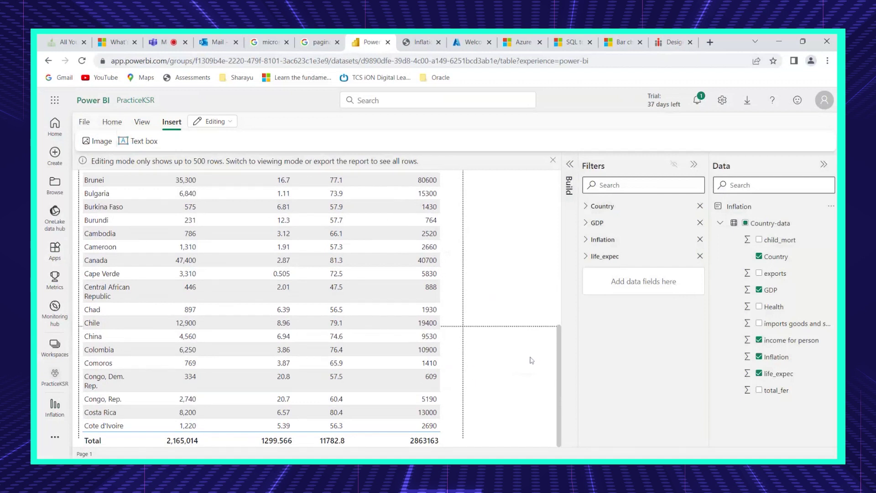
pyautogui.scroll(6, 524, 353)
pyautogui.click(86, 124)
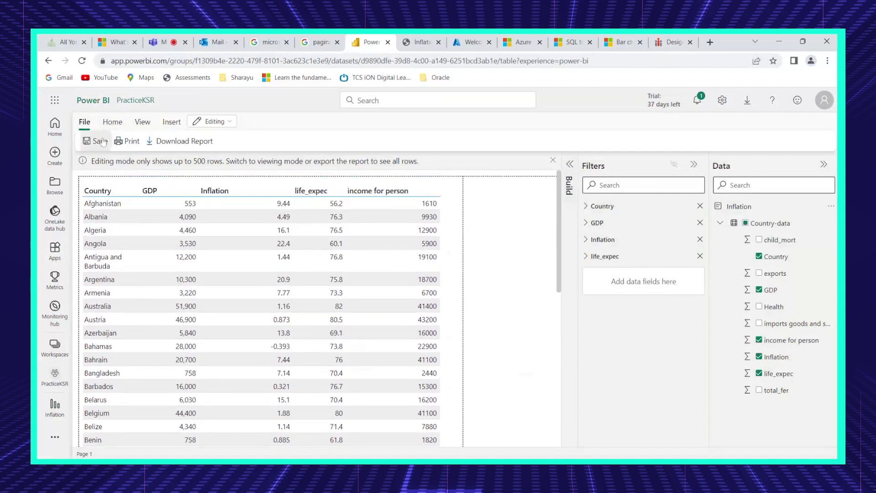
# Step: Save the report as 'Inflation_paginated' in PracticeKSR and return to the workspace list
pyautogui.click(98, 143)
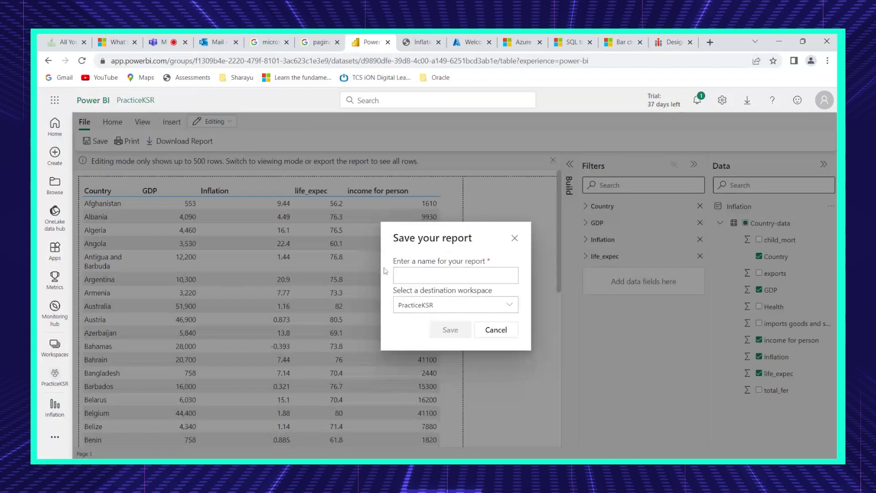
pyautogui.write('inflation_paginayted')
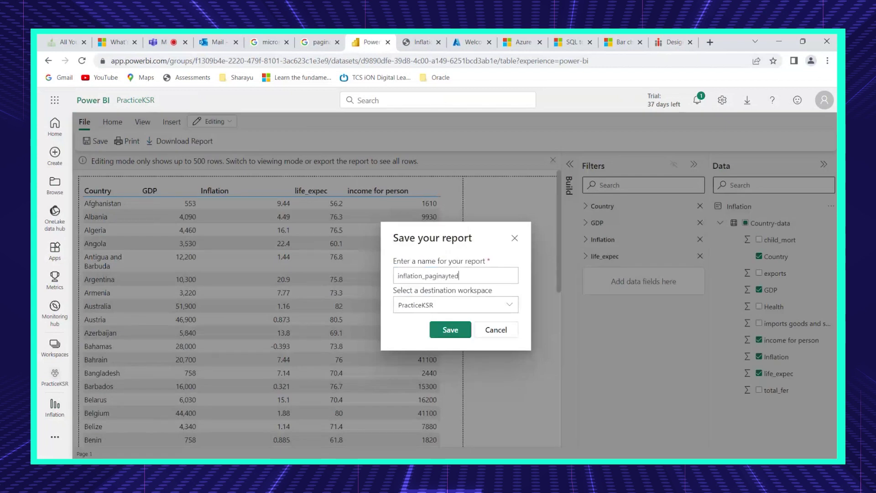
pyautogui.doubleClick(458, 275)
pyautogui.write('Inflation_paginated')
pyautogui.click(450, 330)
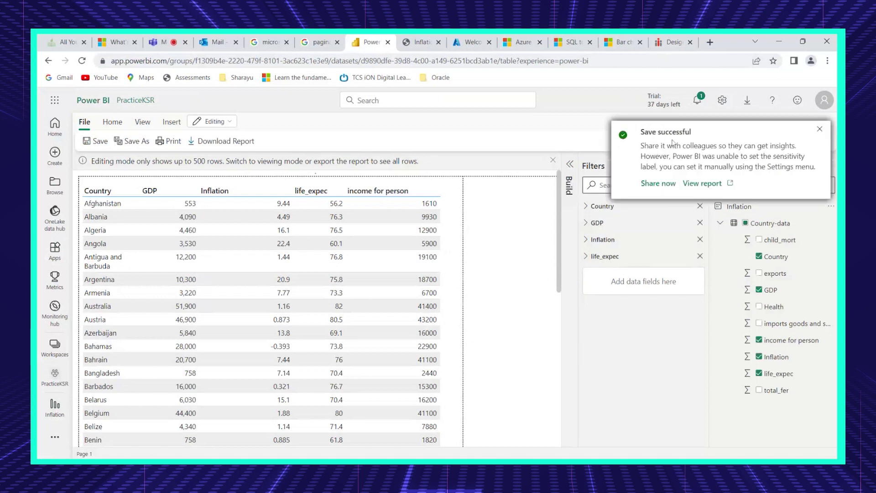
pyautogui.click(135, 100)
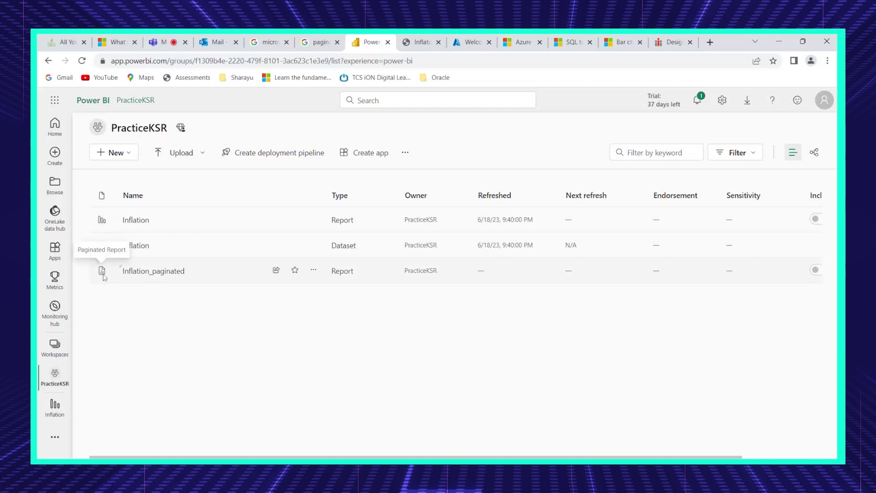
# Step: Export Inflation_paginated to PDF and view page 5 of the downloaded file
pyautogui.click(164, 276)
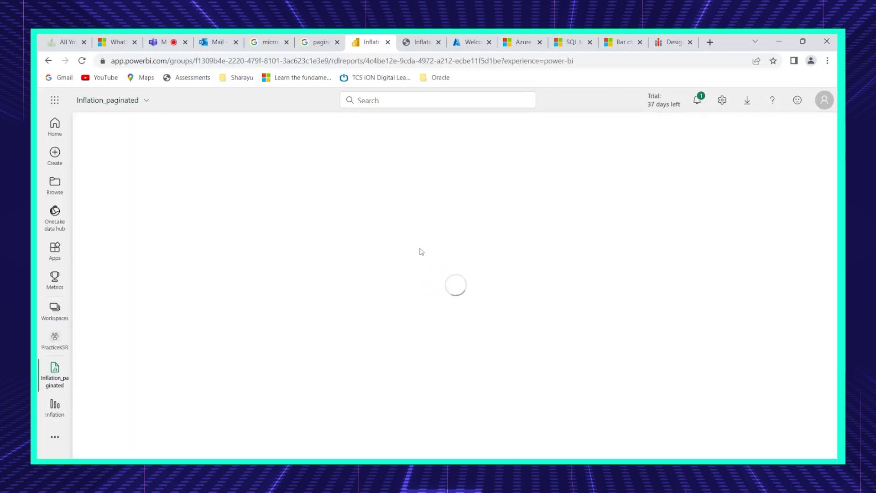
pyautogui.click(98, 141)
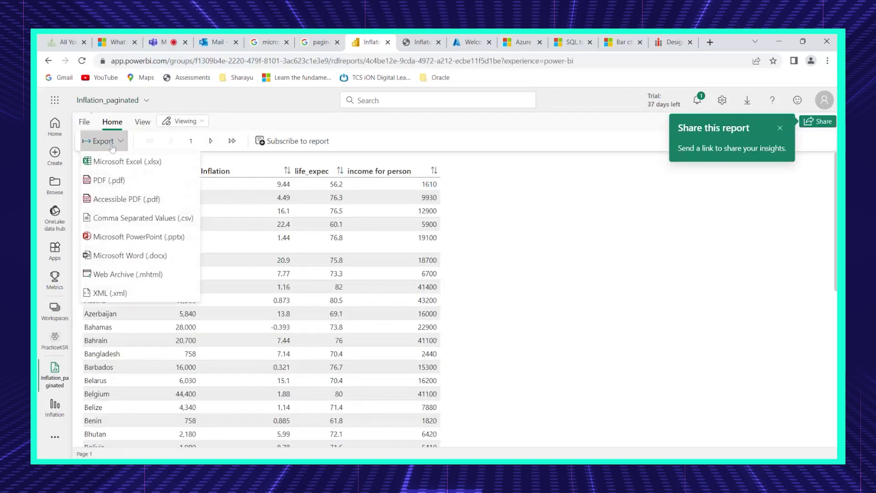
pyautogui.click(118, 181)
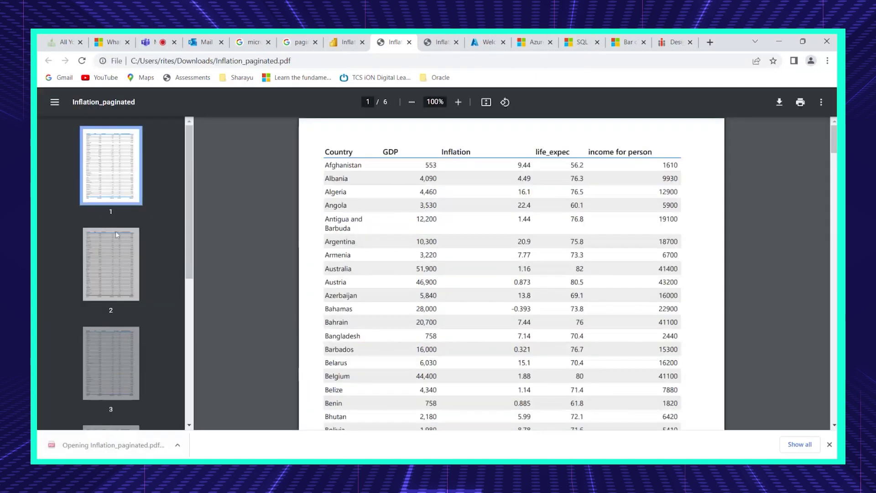
pyautogui.scroll(-4, 112, 231)
pyautogui.click(120, 270)
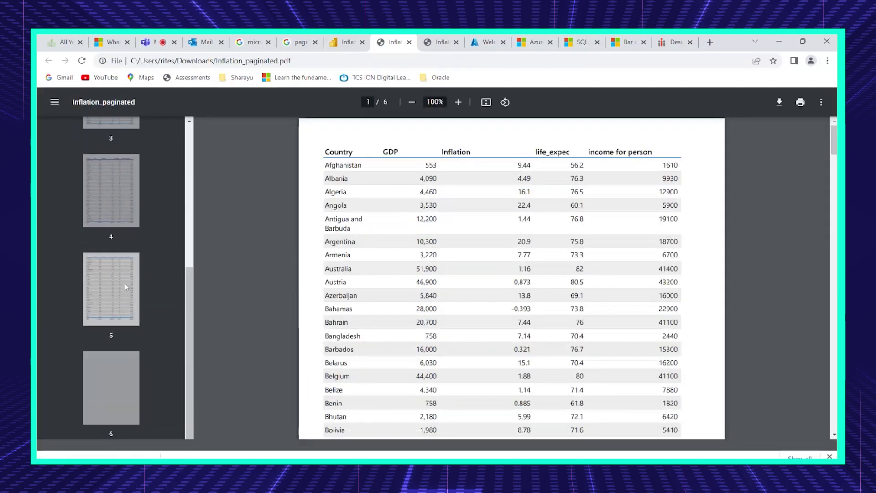
# Step: Review the six PDF pages, noting the final page is blank, then return to the Power BI report
pyautogui.scroll(-10, 593, 338)
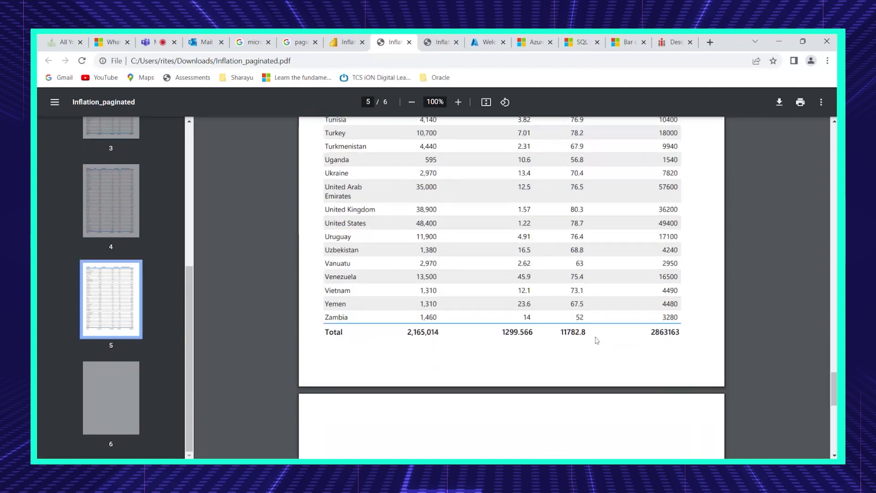
pyautogui.scroll(5, 557, 340)
pyautogui.scroll(20, 557, 340)
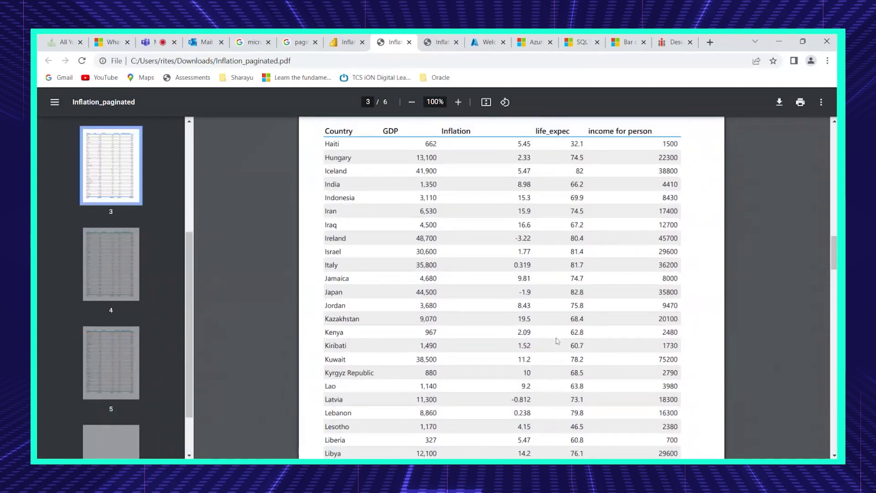
pyautogui.scroll(3, 557, 341)
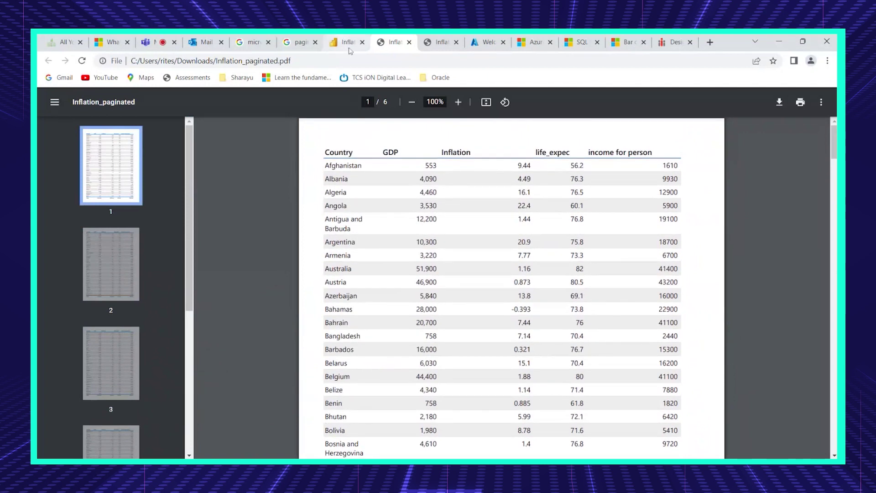
pyautogui.scroll(-13, 662, 303)
pyautogui.scroll(-20, 511, 287)
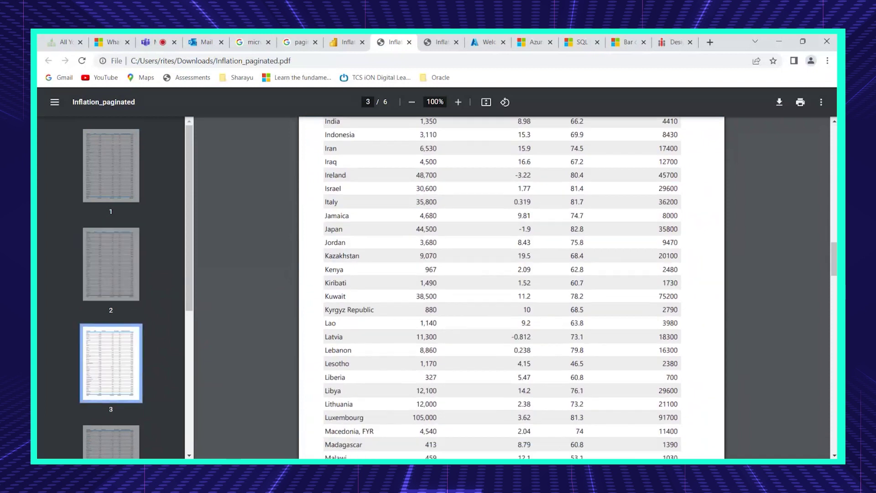
pyautogui.scroll(-5, 511, 288)
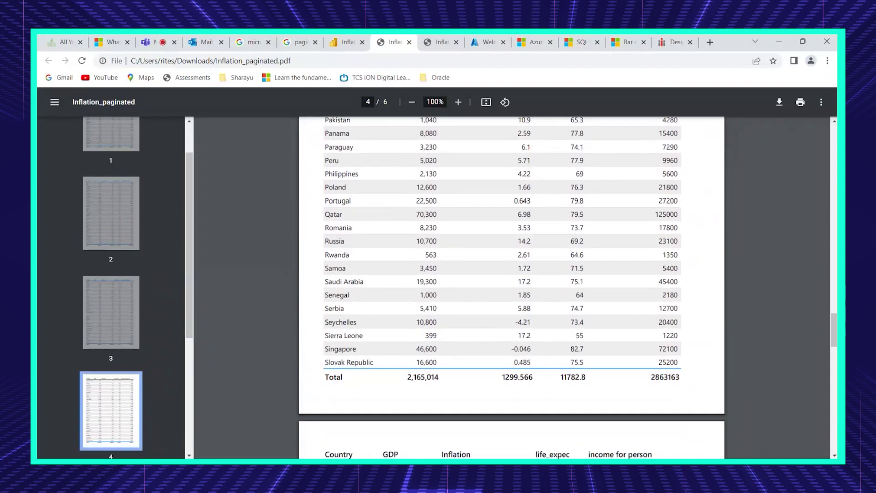
pyautogui.scroll(-2, 512, 288)
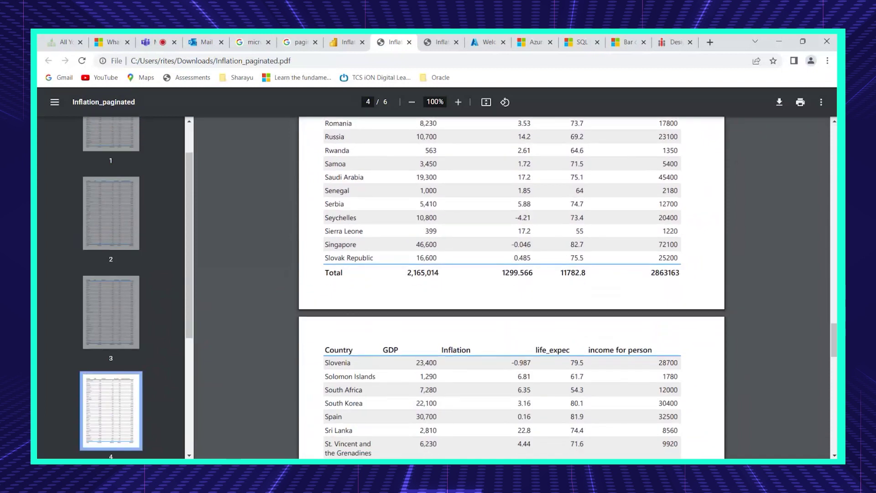
pyautogui.scroll(-14, 512, 287)
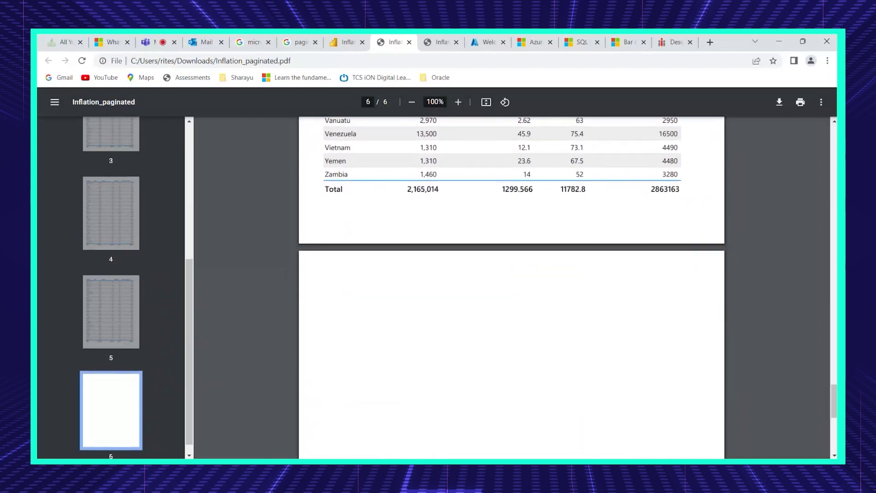
pyautogui.scroll(6, 511, 288)
pyautogui.scroll(20, 512, 287)
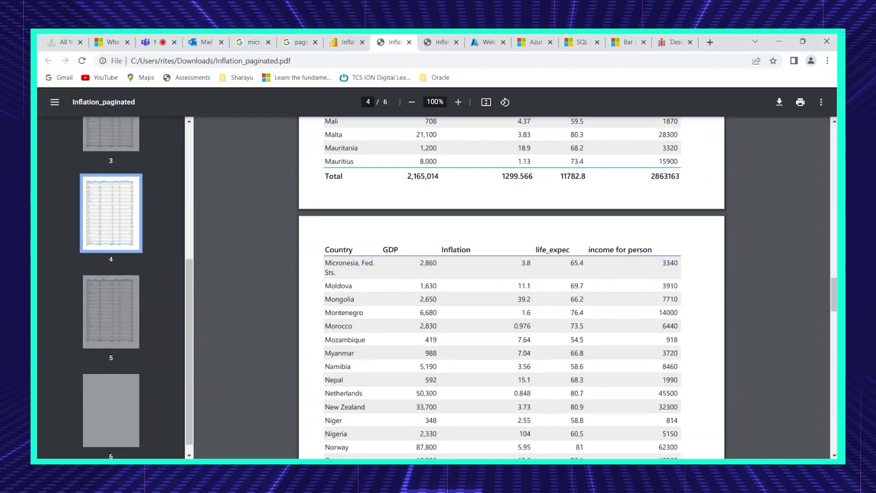
pyautogui.scroll(15, 511, 287)
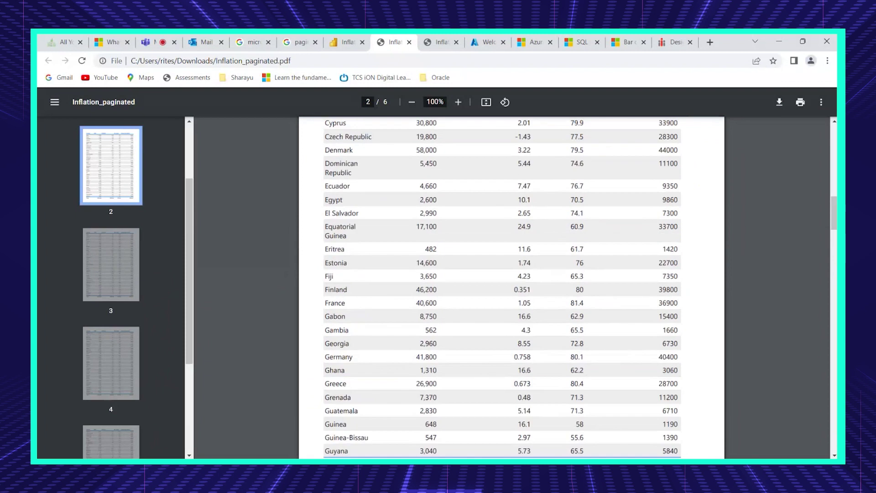
pyautogui.scroll(6, 511, 287)
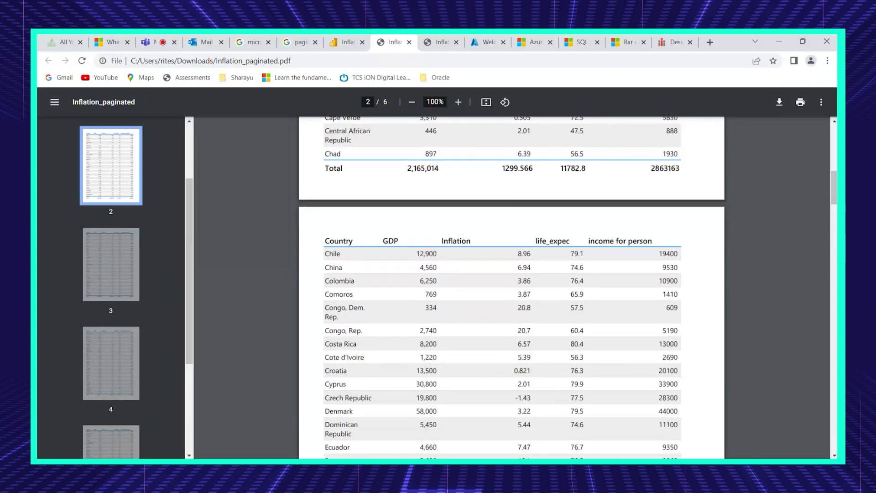
pyautogui.click(348, 41)
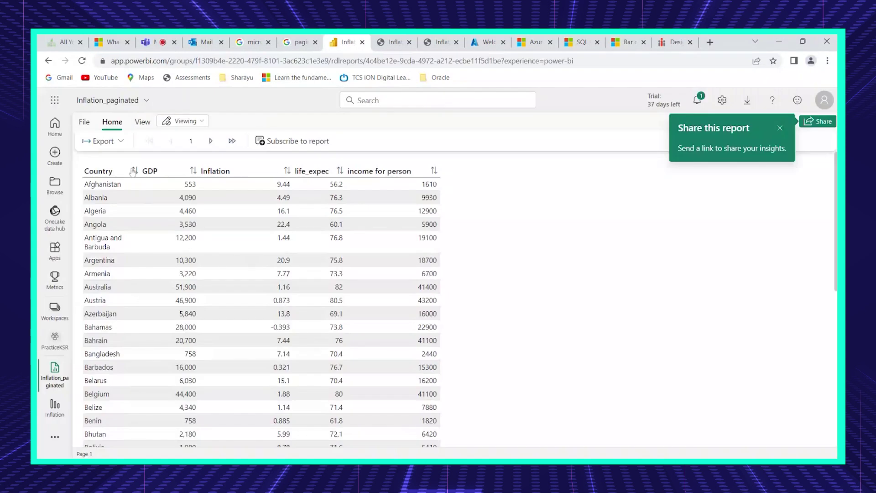
pyautogui.click(114, 143)
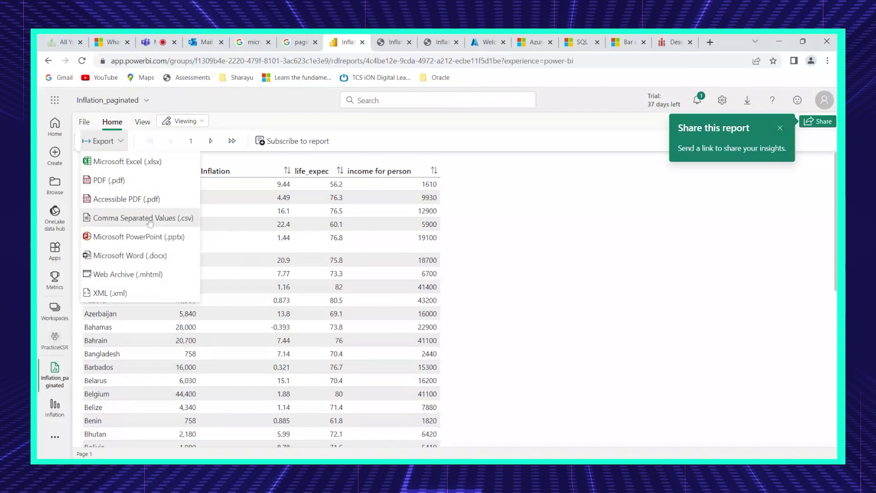
pyautogui.click(534, 223)
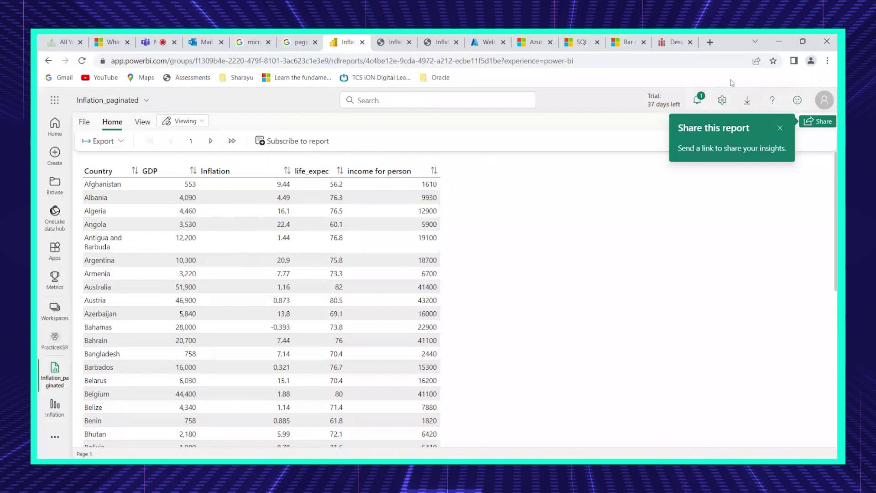
pyautogui.click(746, 102)
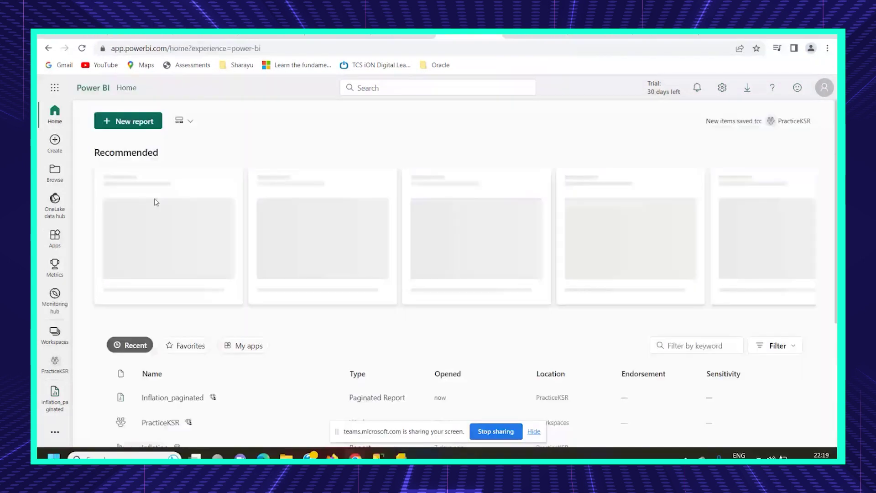
pyautogui.click(156, 202)
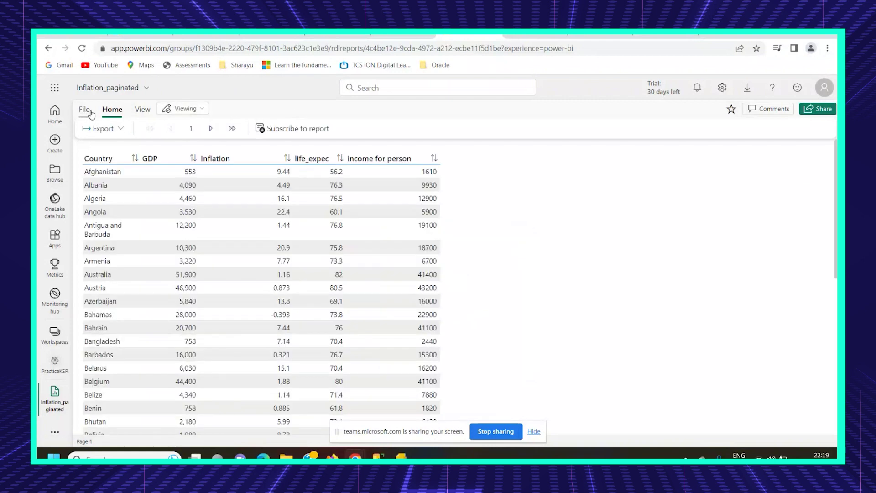
# Step: Download the report from the File menu as Inflation_paginated.rdl
pyautogui.click(85, 111)
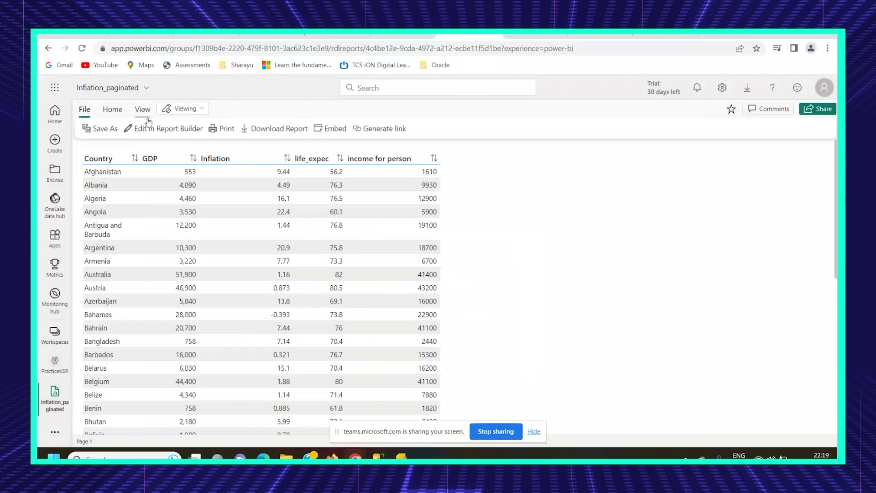
pyautogui.click(256, 132)
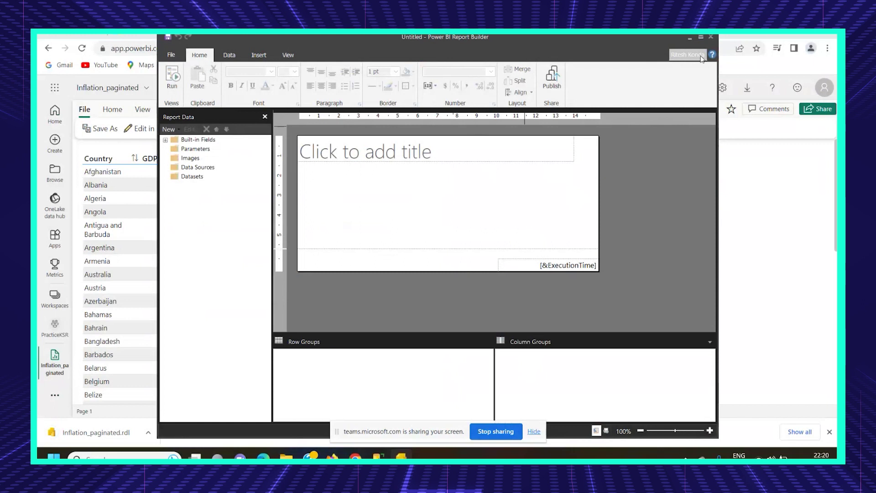
# Step: Open Inflation_paginated.rdl from the Downloads folder in Report Builder
pyautogui.click(690, 37)
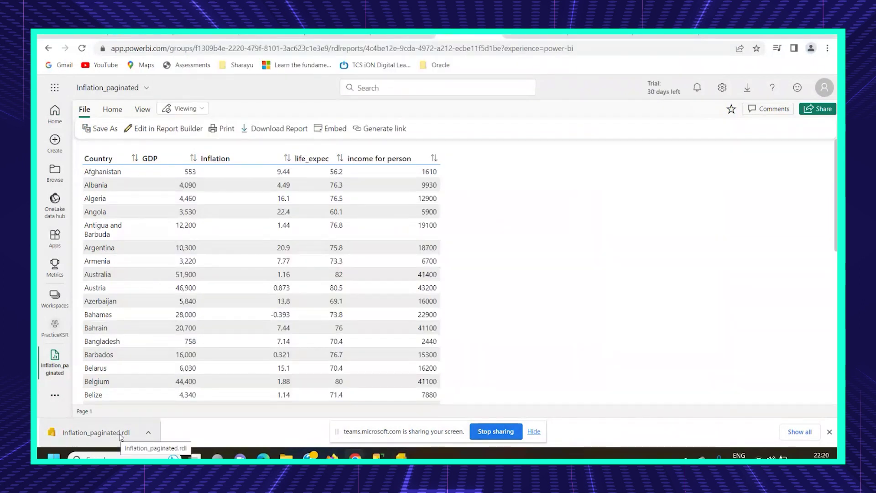
pyautogui.click(141, 433)
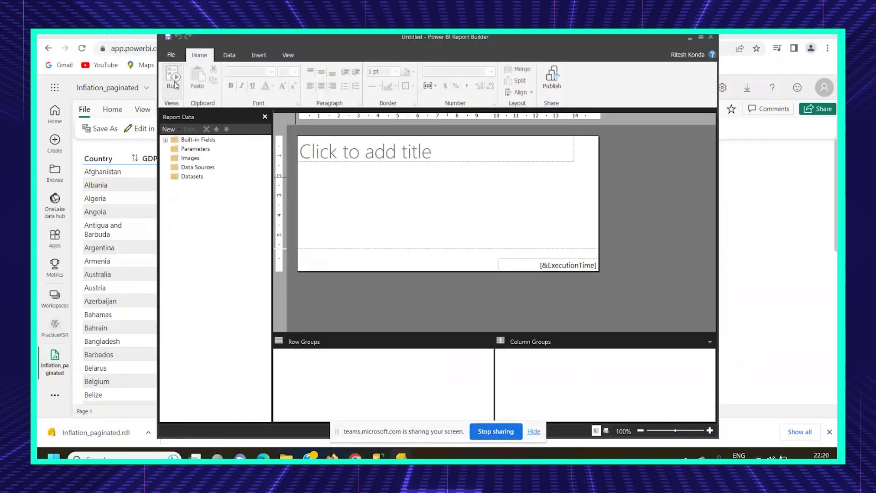
pyautogui.click(171, 54)
pyautogui.moveTo(190, 102)
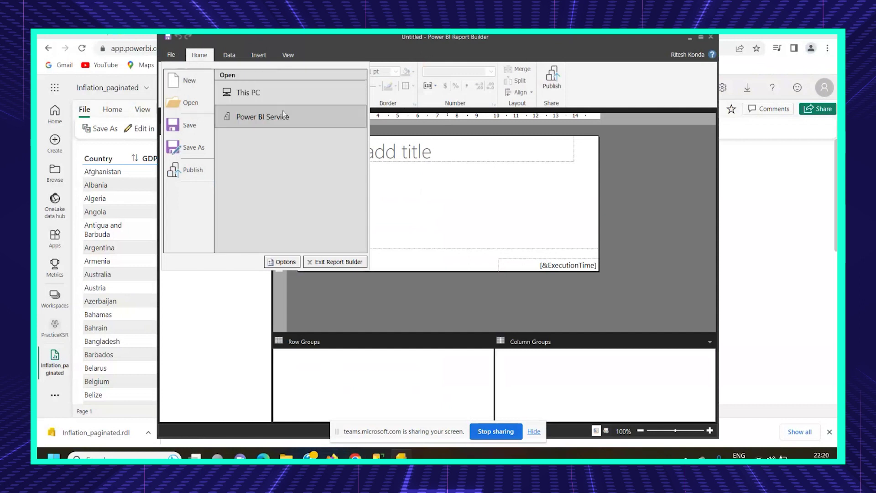
pyautogui.click(250, 93)
pyautogui.click(227, 146)
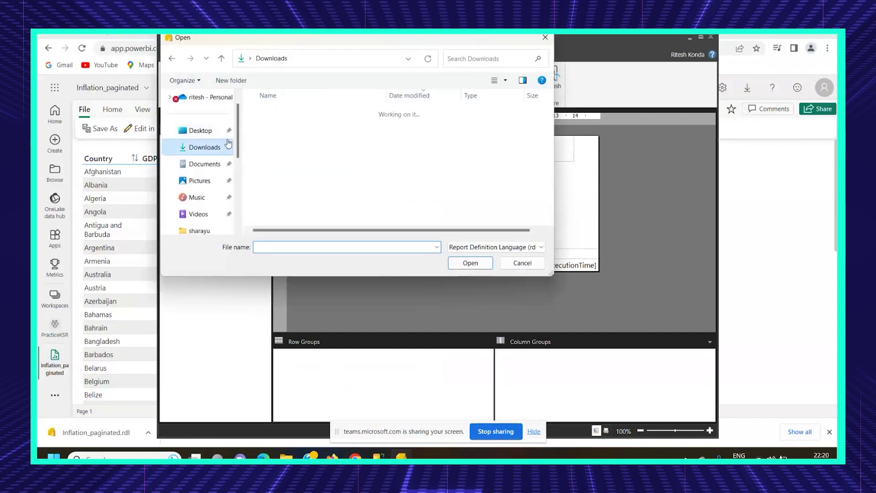
pyautogui.doubleClick(283, 126)
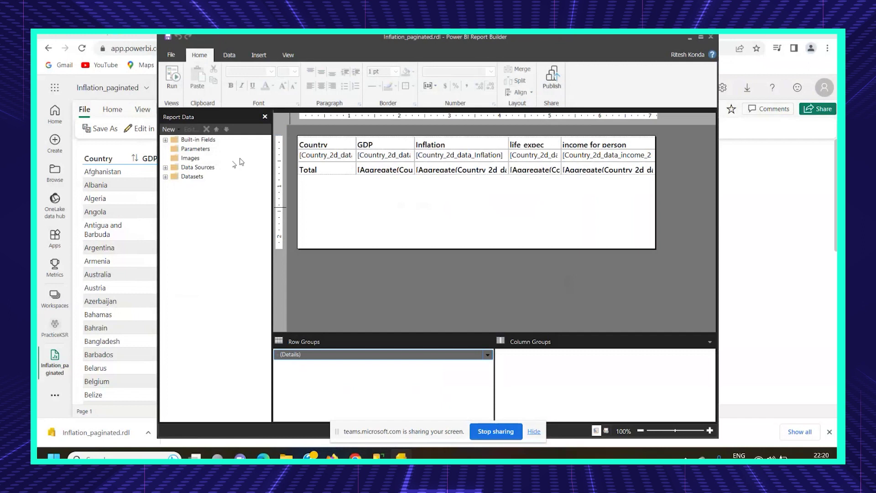
# Step: Add a new report parameter and name it ShowCountries
pyautogui.rightClick(208, 154)
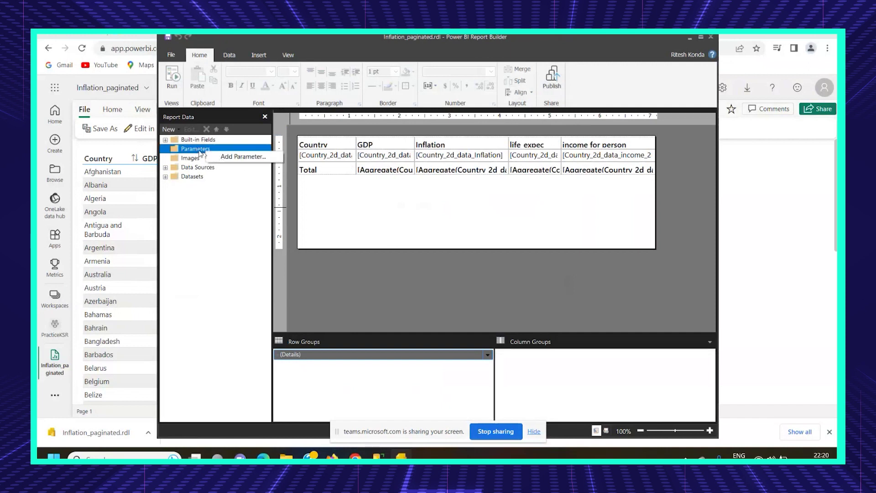
pyautogui.click(225, 158)
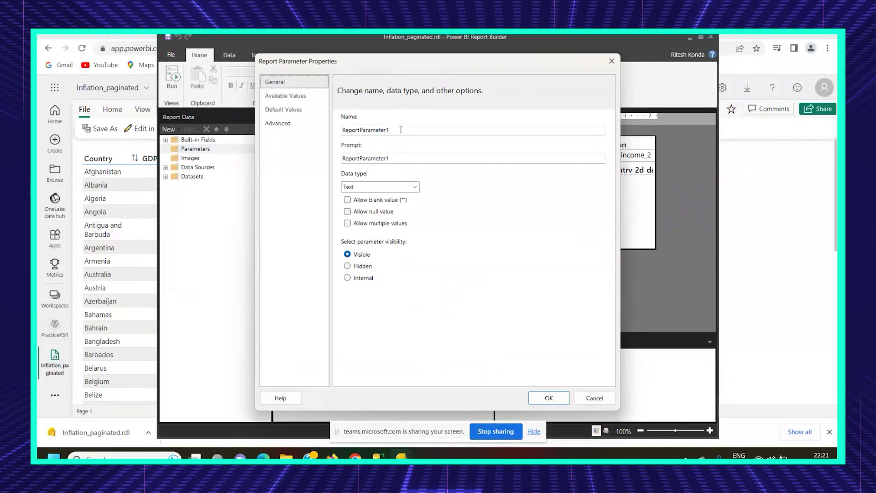
pyautogui.moveTo(401, 130); pyautogui.dragTo(335, 131)
pyautogui.press('BackSpace')
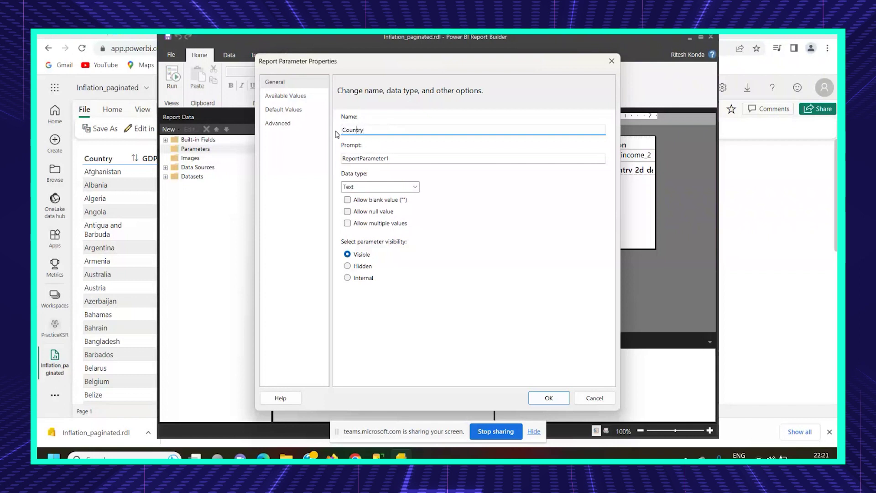
pyautogui.write('Show Countries')
# Step: Set the parameter prompt to Country and save it after removing the invalid space from the name
pyautogui.doubleClick(401, 157)
pyautogui.press('BackSpace')
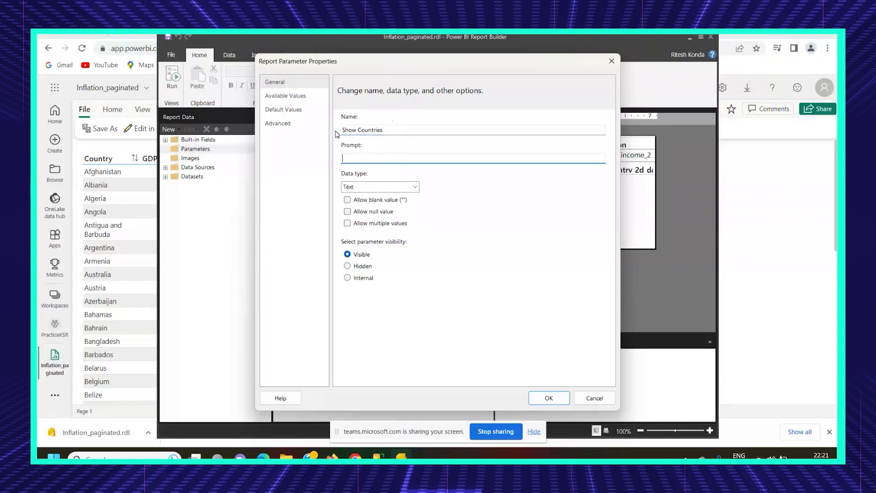
pyautogui.write('Enter TO Show')
pyautogui.hotkey('ctrl', 'a')
pyautogui.write('COunt')
pyautogui.write('ountry')
pyautogui.click(553, 401)
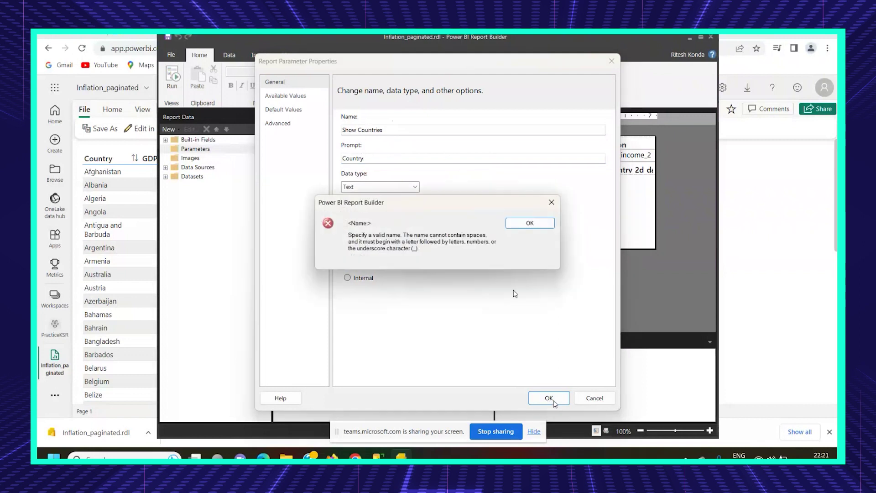
pyautogui.click(528, 226)
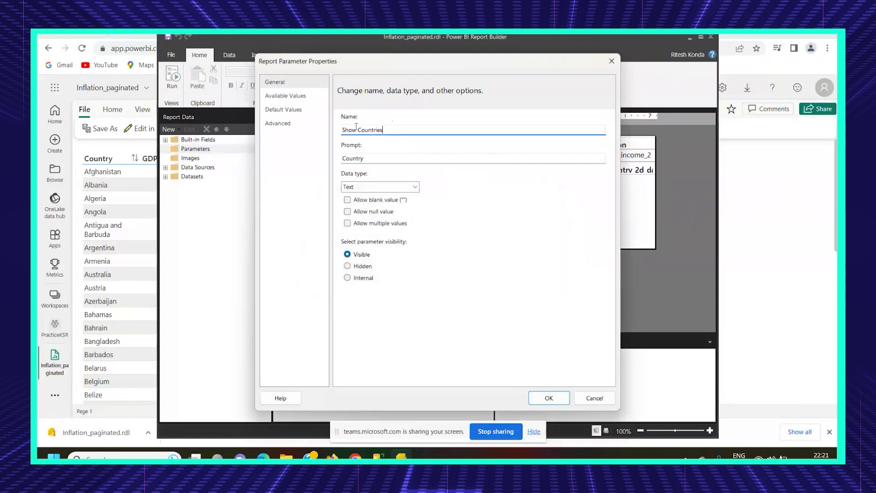
pyautogui.press('BackSpace')
pyautogui.click(550, 398)
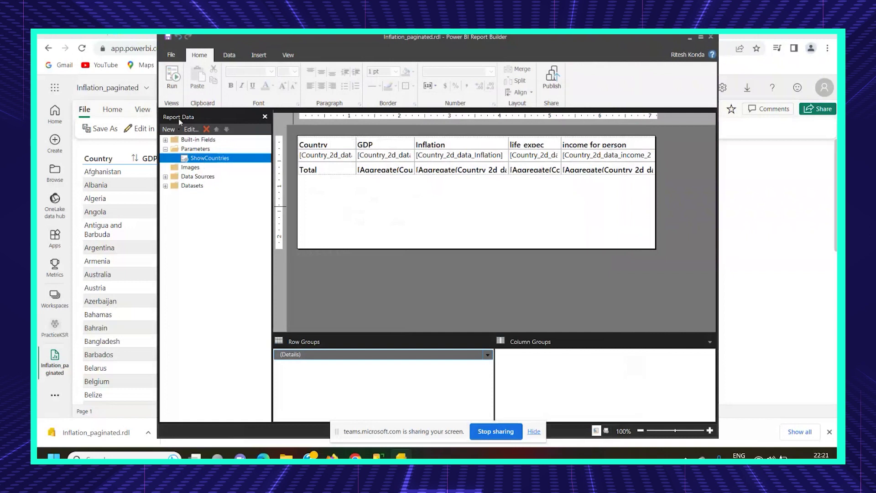
# Step: Run the report with Show entered as the Country parameter value
pyautogui.click(174, 83)
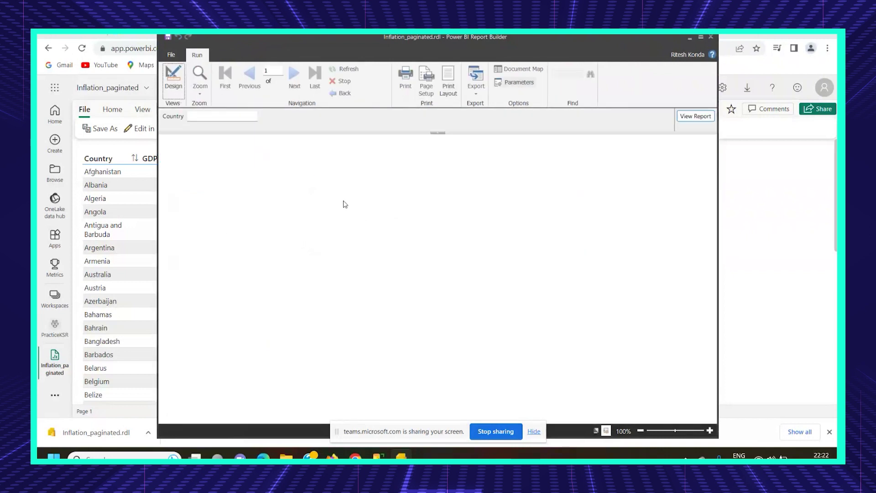
pyautogui.click(211, 118)
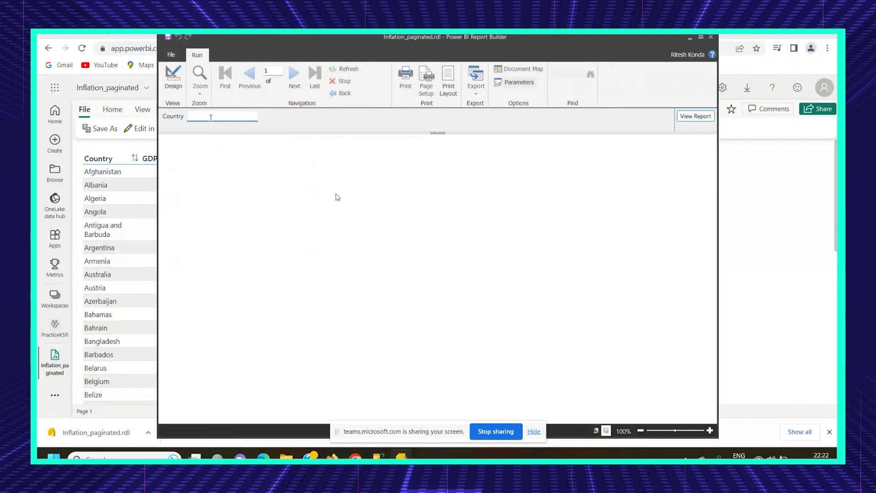
pyautogui.write('SHow')
pyautogui.press('BackSpace')
pyautogui.press('BackSpace')
pyautogui.press('BackSpace')
pyautogui.write('how')
pyautogui.press('Return')
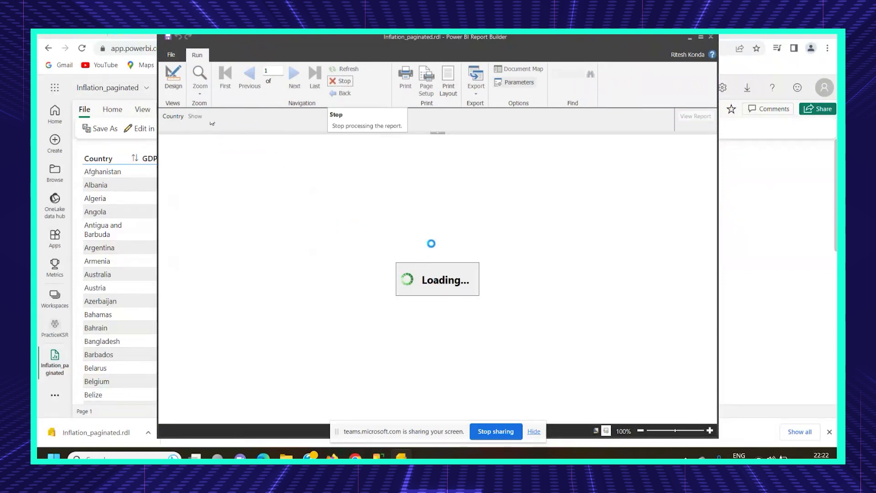
# Step: Scroll through the five rendered pages of country rows, then return to design view
pyautogui.scroll(-3, 469, 275)
pyautogui.scroll(-15, 470, 275)
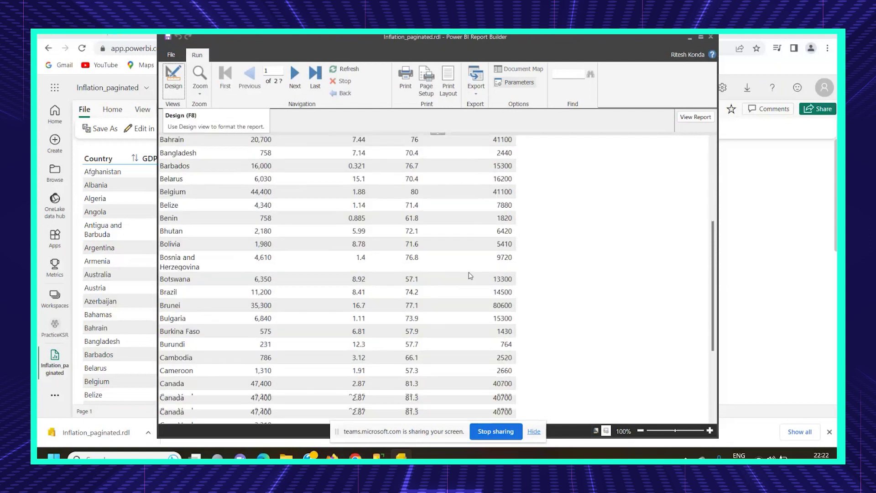
pyautogui.scroll(-15, 469, 277)
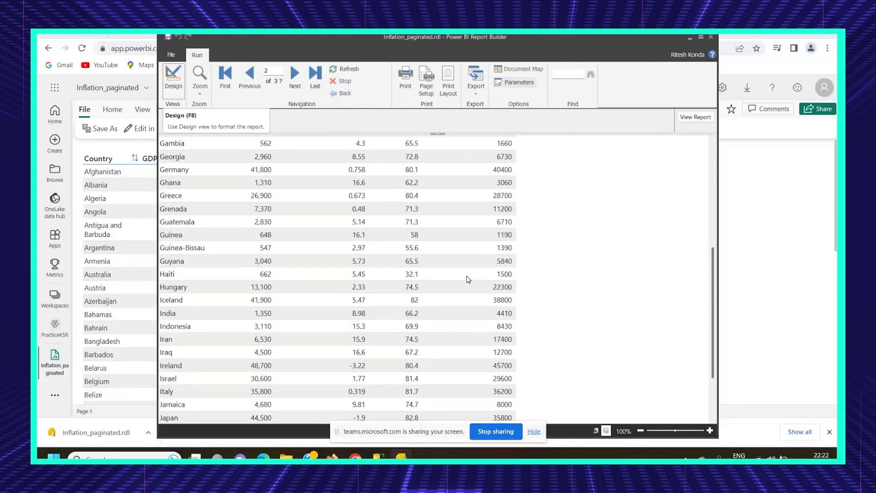
pyautogui.scroll(-10, 465, 282)
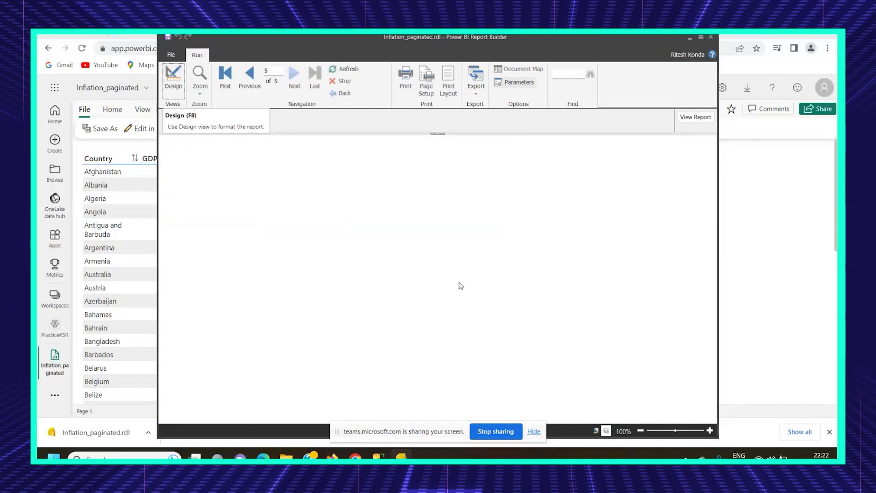
pyautogui.scroll(10, 414, 287)
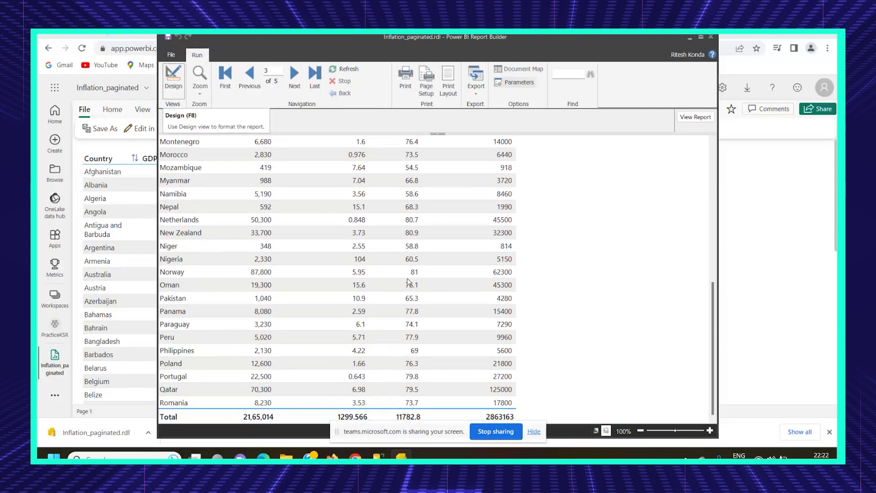
pyautogui.scroll(2, 415, 285)
pyautogui.moveTo(714, 313); pyautogui.dragTo(701, 192)
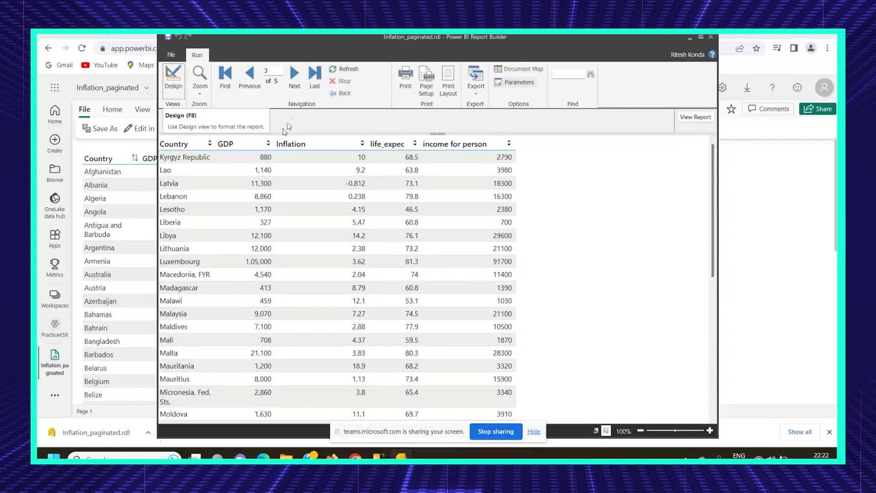
pyautogui.click(174, 85)
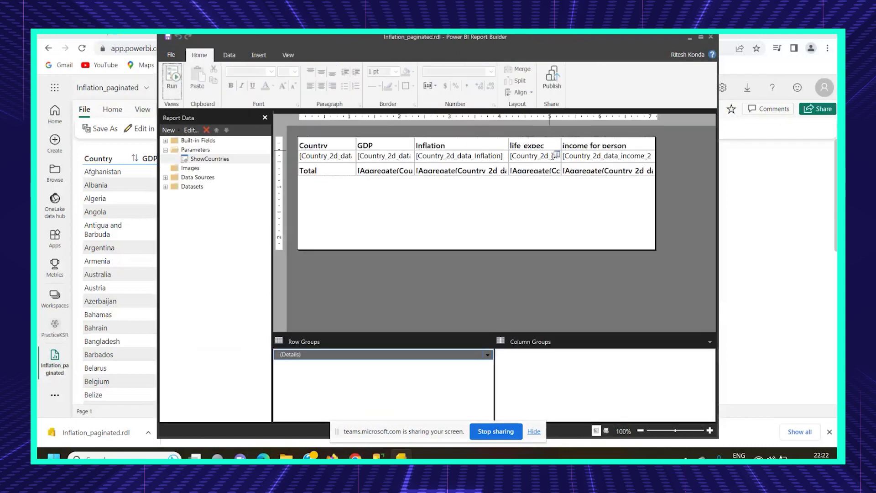
# Step: Rerun with a blank Country value, dismiss the required-value error, and return to design view
pyautogui.click(171, 87)
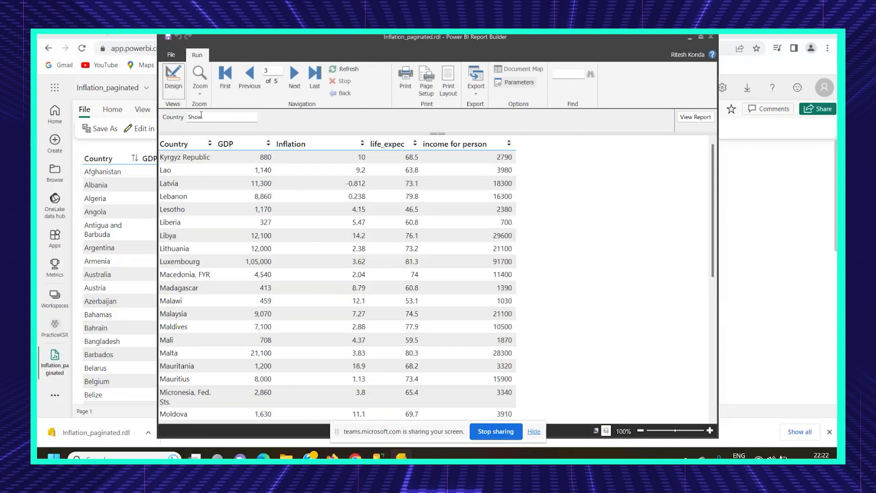
pyautogui.moveTo(208, 117); pyautogui.dragTo(173, 123)
pyautogui.press('BackSpace')
pyautogui.press('Return')
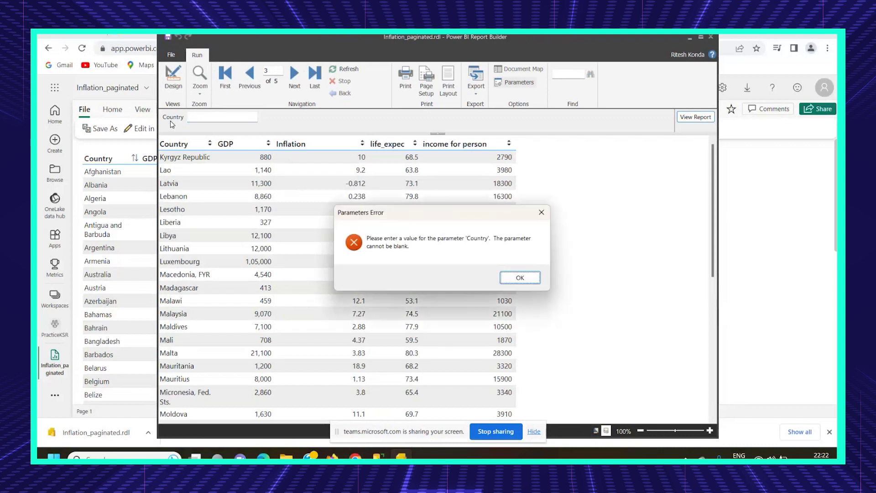
pyautogui.click(521, 277)
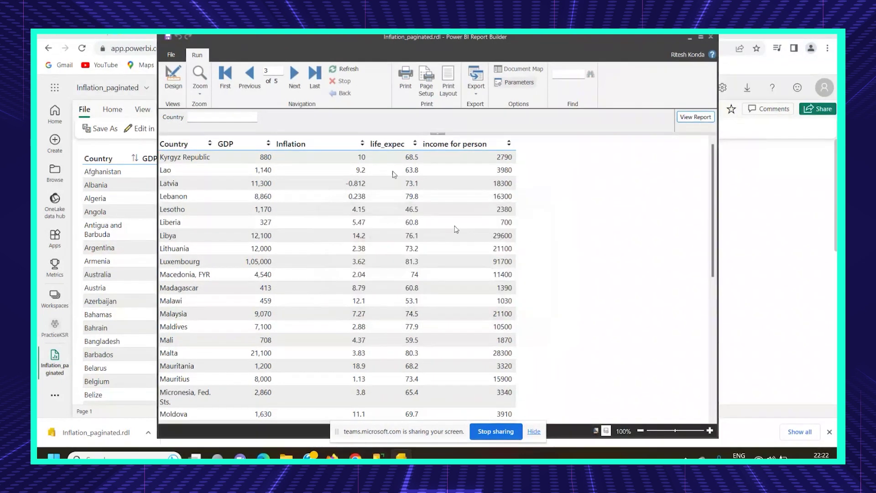
pyautogui.click(218, 117)
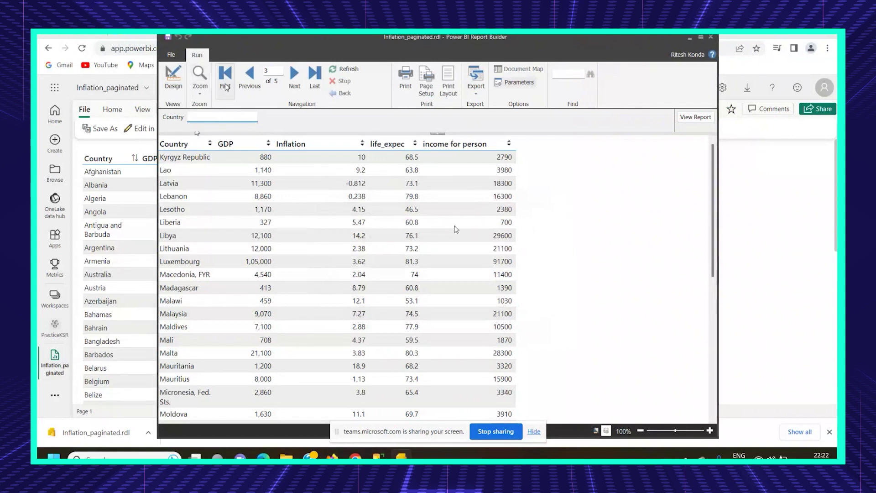
pyautogui.click(173, 78)
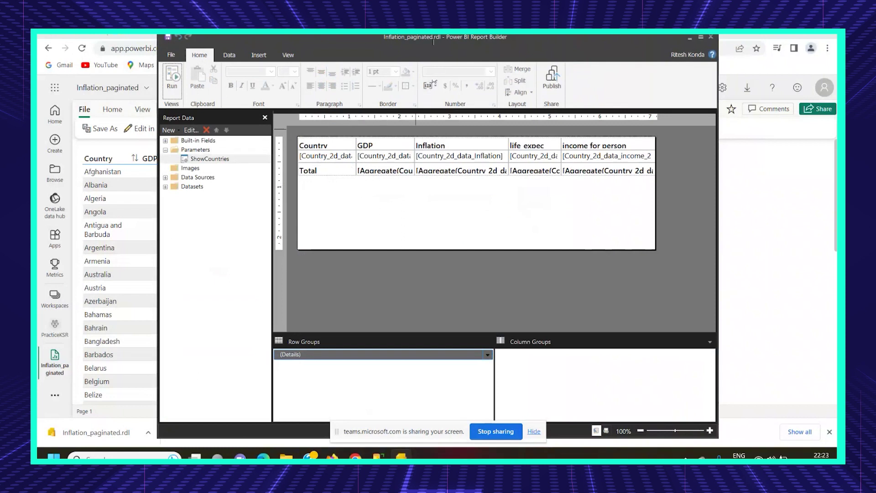
# Step: Maximize the Report Builder window by dragging its title bar to the top edge
pyautogui.moveTo(433, 41); pyautogui.dragTo(438, 42)
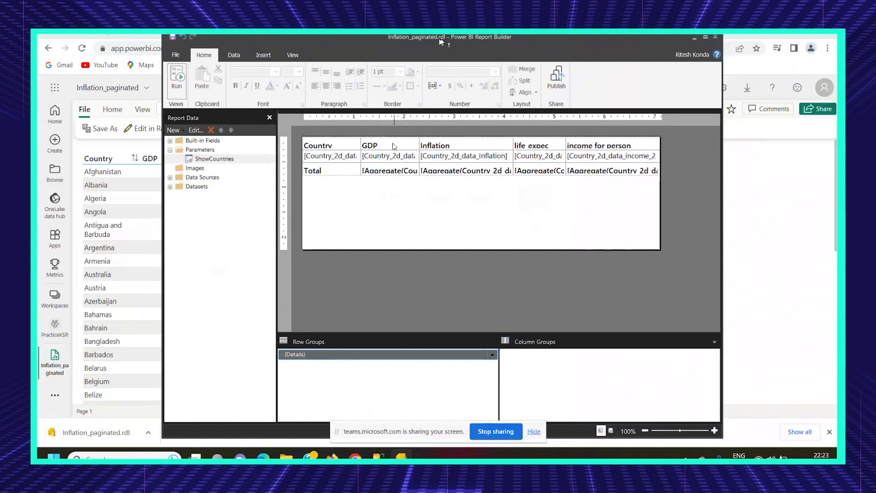
pyautogui.moveTo(392, 35); pyautogui.dragTo(420, 35)
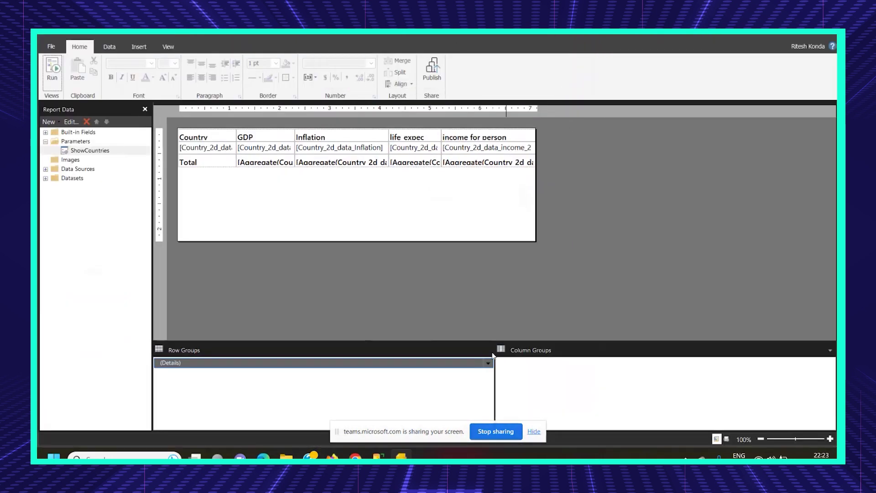
pyautogui.moveTo(391, 458)
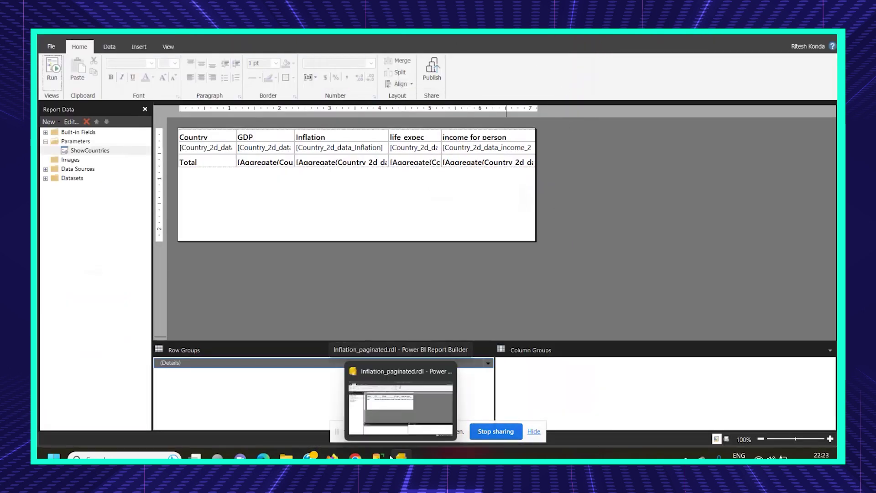